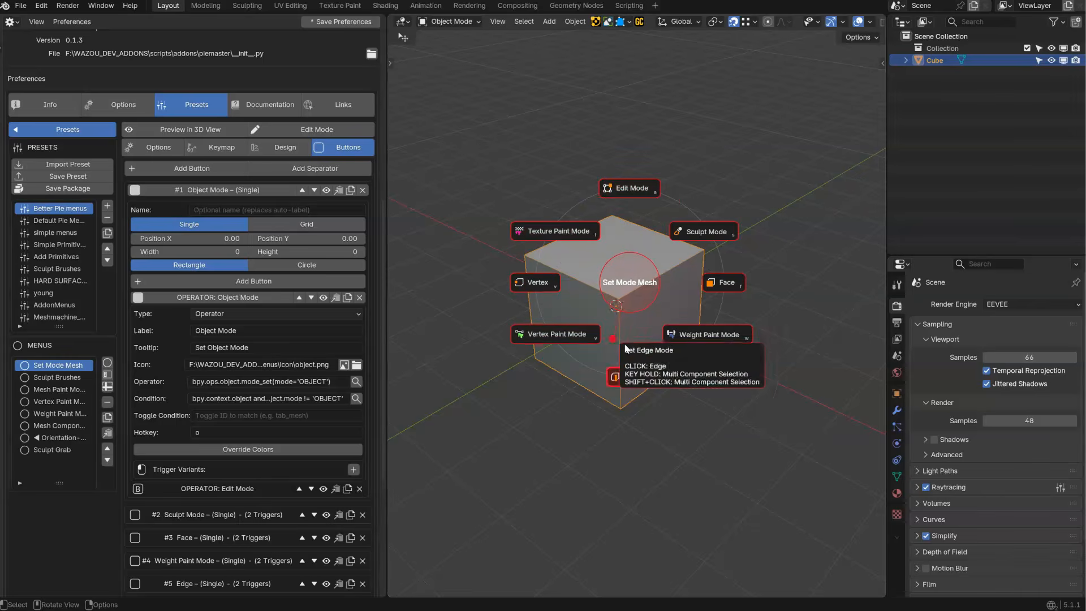
# Step: Switch the cube to Sculpt Mode and to vertex editing with the Set Mode Mesh pie menu, ending back in Object Mode
pyautogui.click(705, 231)
pyautogui.press('Tab')
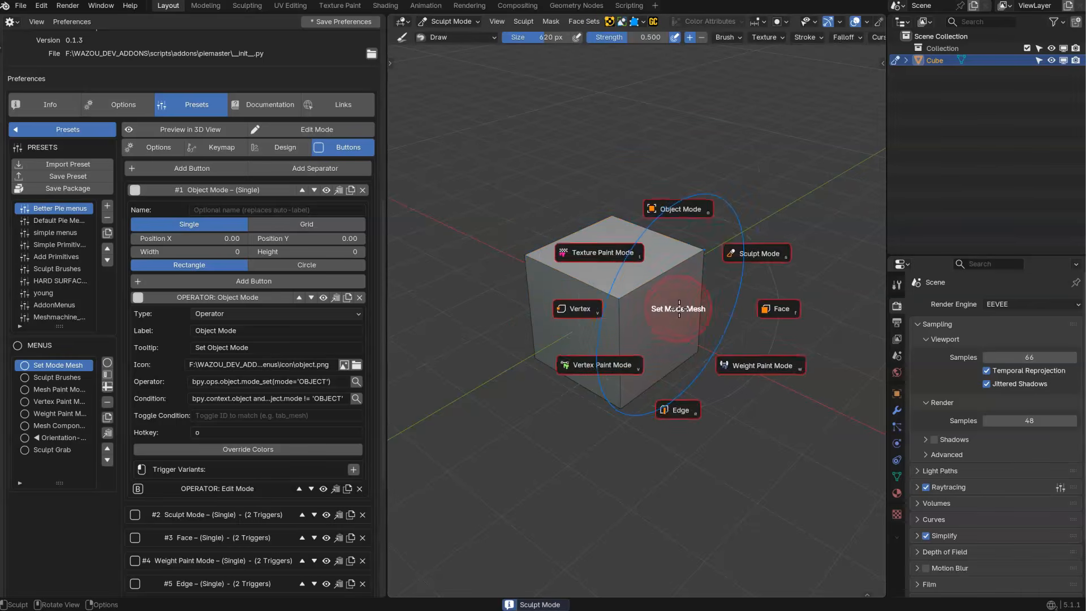
pyautogui.click(616, 255)
pyautogui.press('Tab')
pyautogui.click(566, 329)
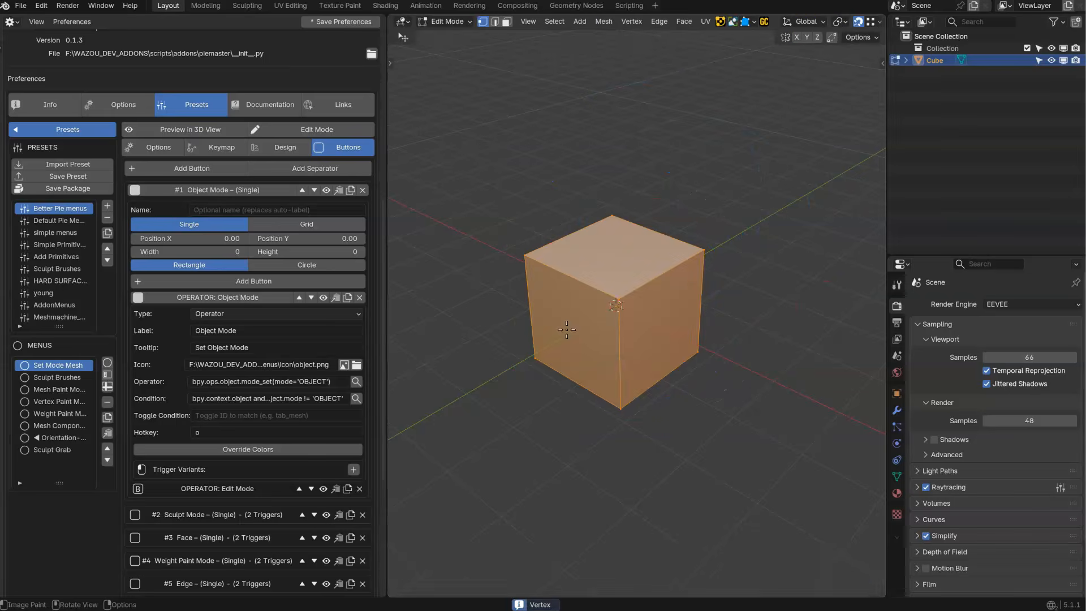
pyautogui.press('Tab')
pyautogui.press('Tab')
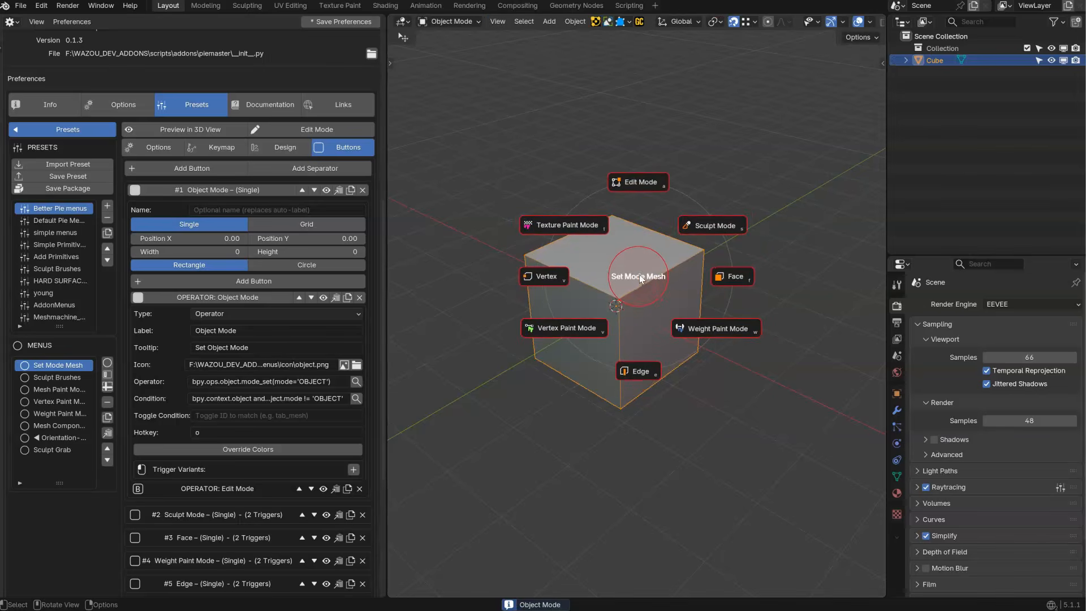
# Step: Switch the cube to Sculpt Mode and choose the Grab brush from the Sculpt Grab pie menu
pyautogui.click(713, 226)
pyautogui.click(622, 278)
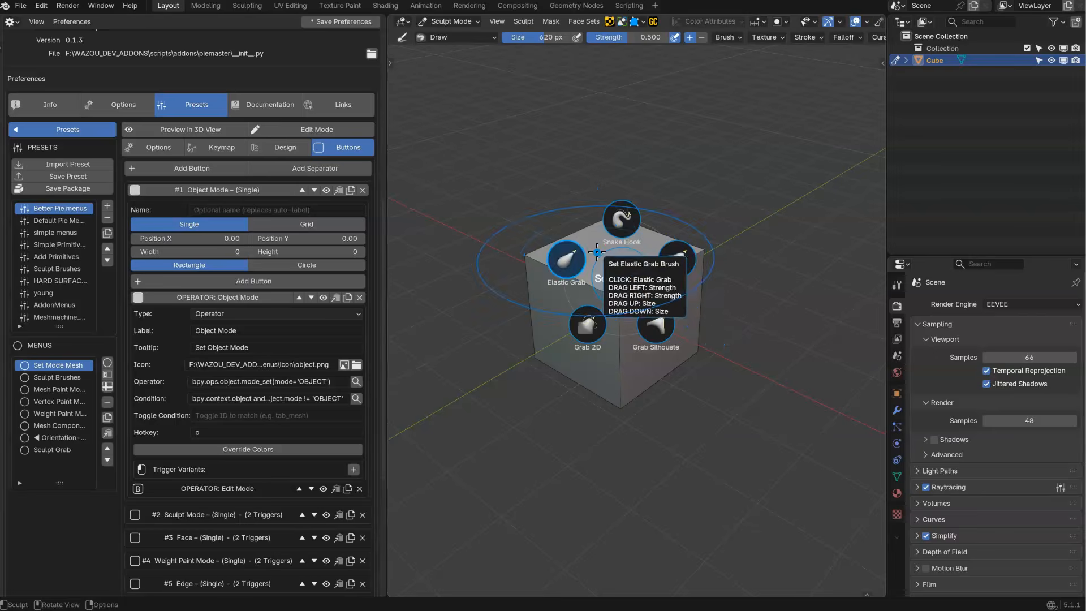
pyautogui.click(661, 249)
# Step: Switch the cube to Texture Paint Mode and on to Vertex Paint Mode with the Set Mode Mesh pie menu
pyautogui.press('Tab')
pyautogui.click(576, 203)
pyautogui.click(636, 242)
pyautogui.press('Tab')
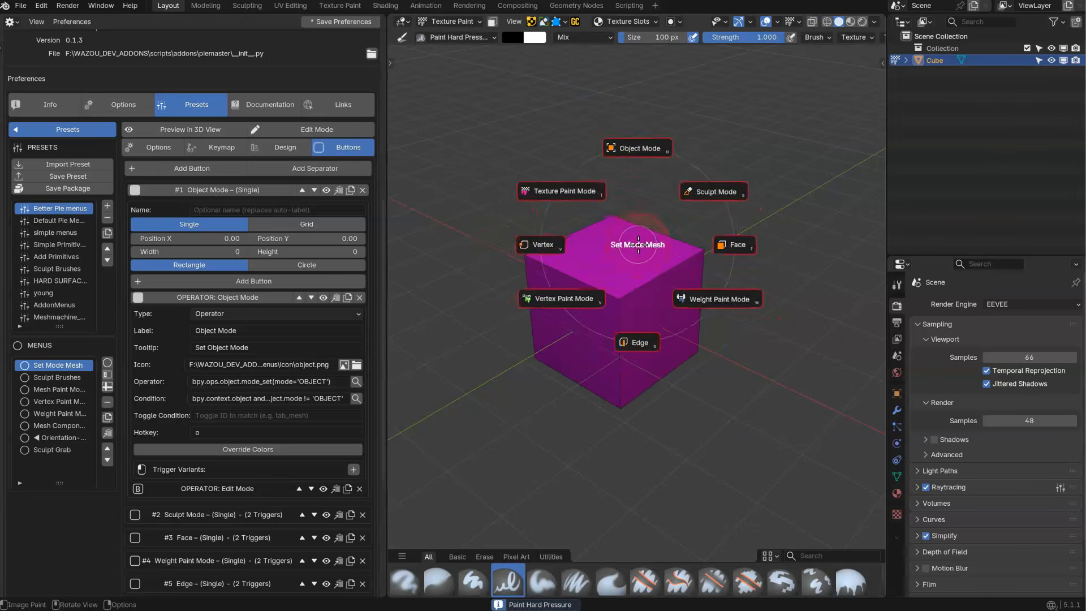
pyautogui.click(565, 293)
pyautogui.click(589, 268)
# Step: Switch the cube to Weight Paint Mode with the Set Mode Mesh pie menu
pyautogui.press('Tab')
pyautogui.click(668, 319)
pyautogui.click(625, 268)
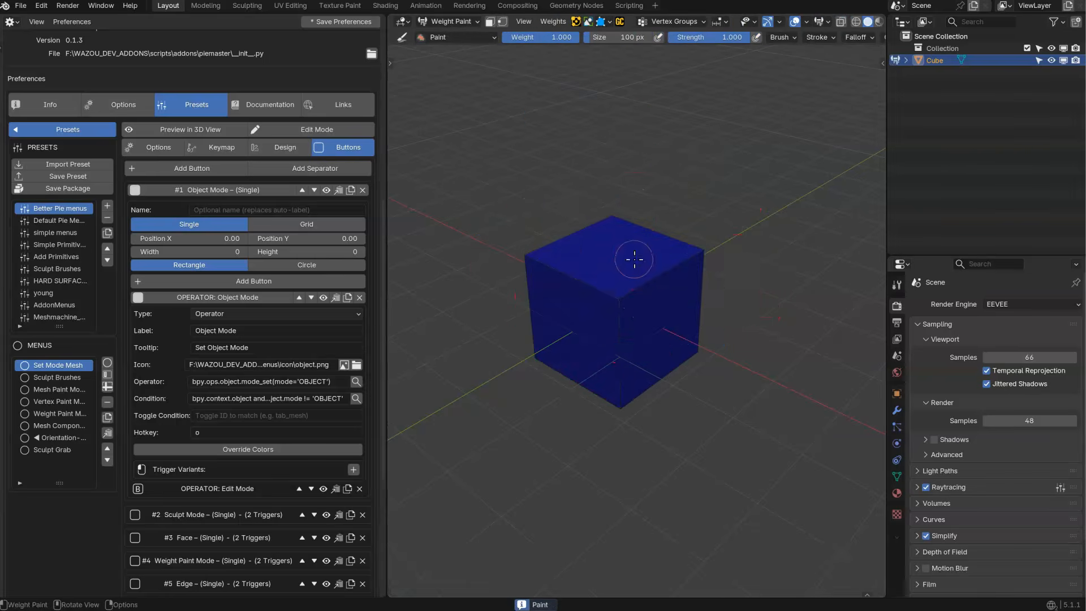
# Step: Switch the cube to face editing and return it to Object Mode with the Set Mode Mesh pie menu
pyautogui.press('Tab')
pyautogui.click(731, 259)
pyautogui.click(658, 260)
pyautogui.press('Tab')
pyautogui.click(630, 155)
# Step: Inspect the Sculpt Brushes pie menu and its Sculpt Grab submenu in Sculpt Mode, and return the cube to Object Mode
pyautogui.press('Tab')
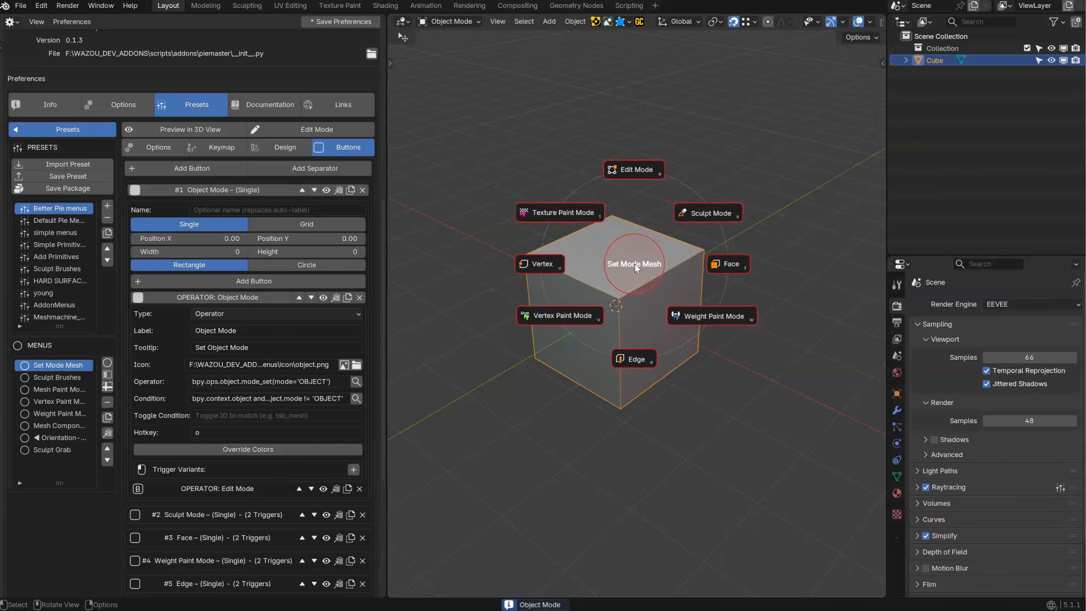
pyautogui.click(707, 212)
pyautogui.moveTo(697, 106)
pyautogui.mouseDown()
pyautogui.moveTo(701, 125)
pyautogui.moveTo(698, 101)
pyautogui.moveTo(742, 93)
pyautogui.moveTo(682, 88)
pyautogui.mouseUp()
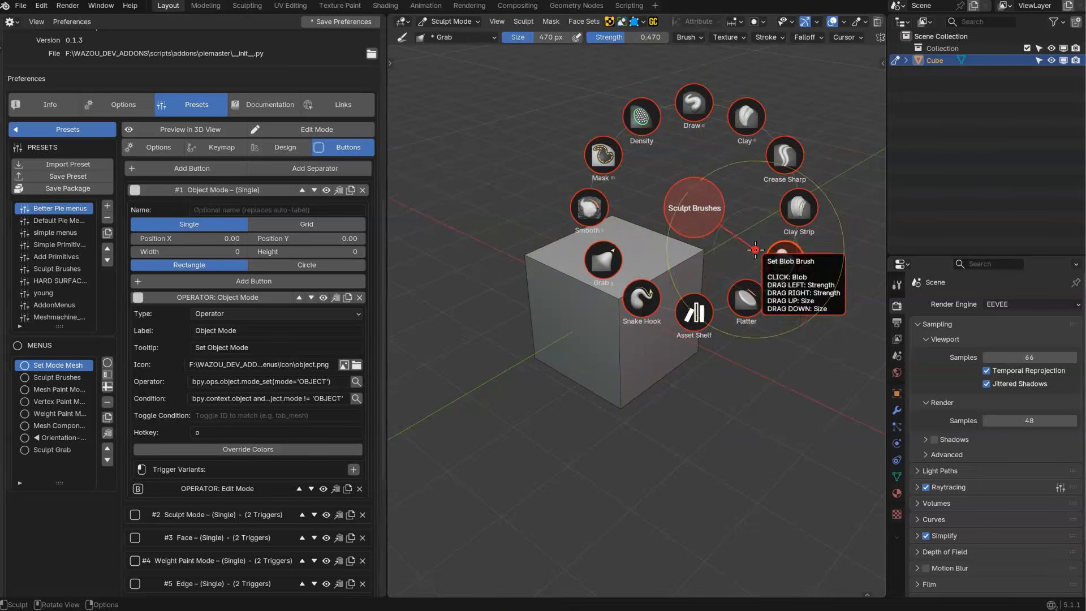
pyautogui.keyDown('shift'); pyautogui.click(607, 261); pyautogui.keyUp('shift')
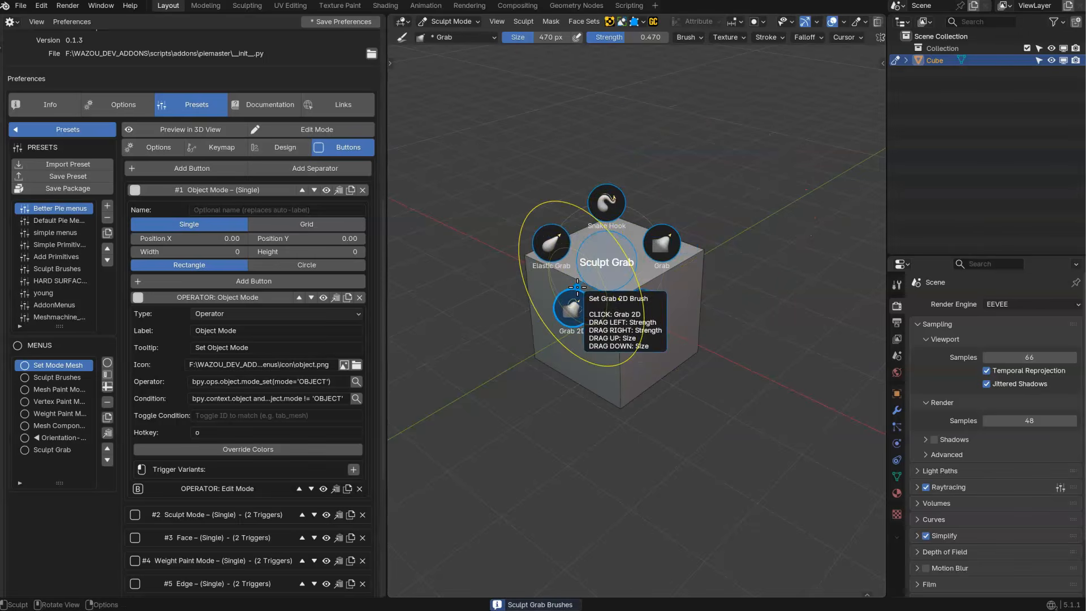
pyautogui.press('Escape')
pyautogui.press('Tab')
pyautogui.click(640, 203)
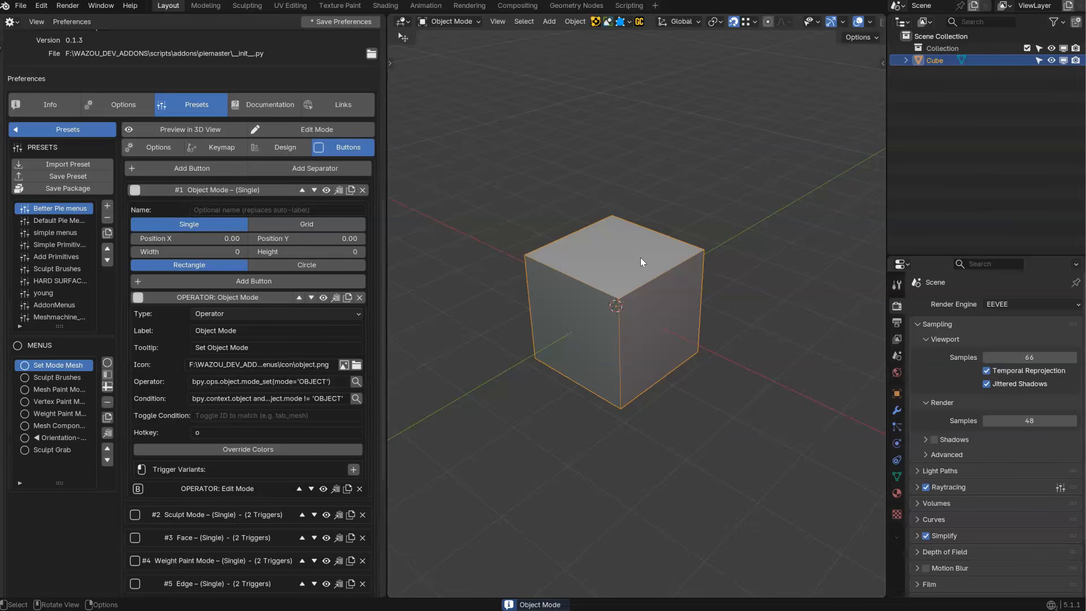
# Step: Try the Solid - Matcap entry of the viewport shading pie menu in its alternate and regular variants
pyautogui.press('z')
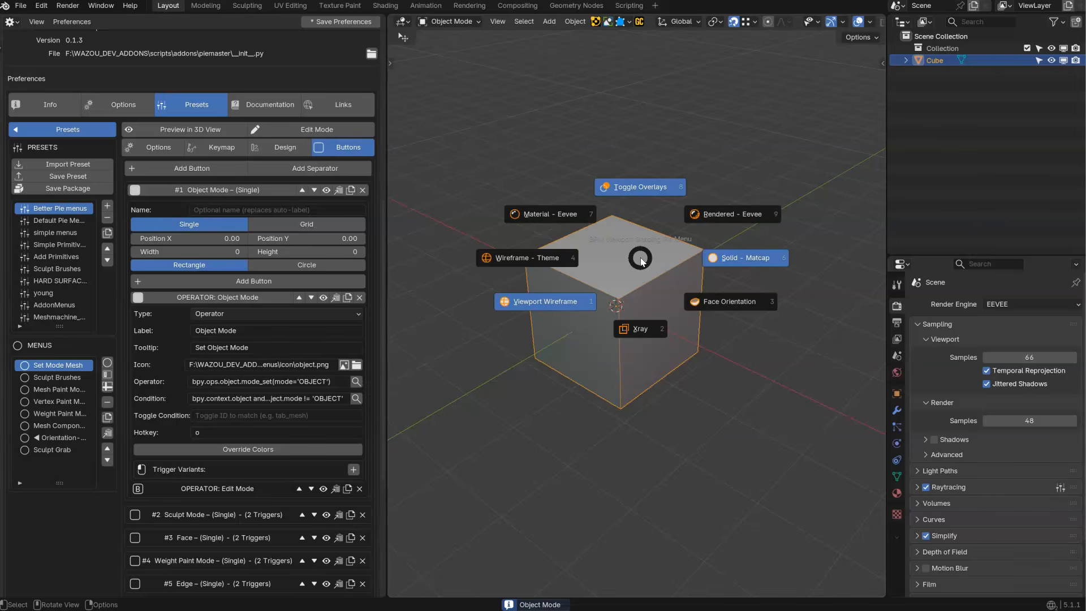
pyautogui.keyDown('alt'); pyautogui.click(752, 263); pyautogui.keyUp('alt')
pyautogui.press('z')
pyautogui.click(753, 263)
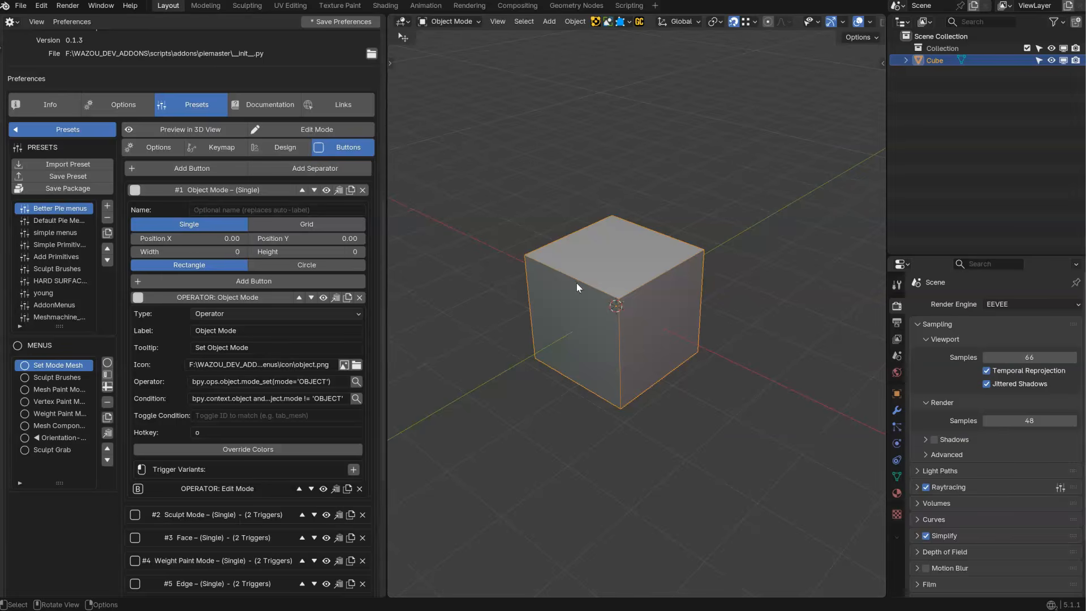
# Step: Preview the HARD SURFACE preset in the 3D view and switch the preview to the young preset
pyautogui.click(57, 281)
pyautogui.click(169, 129)
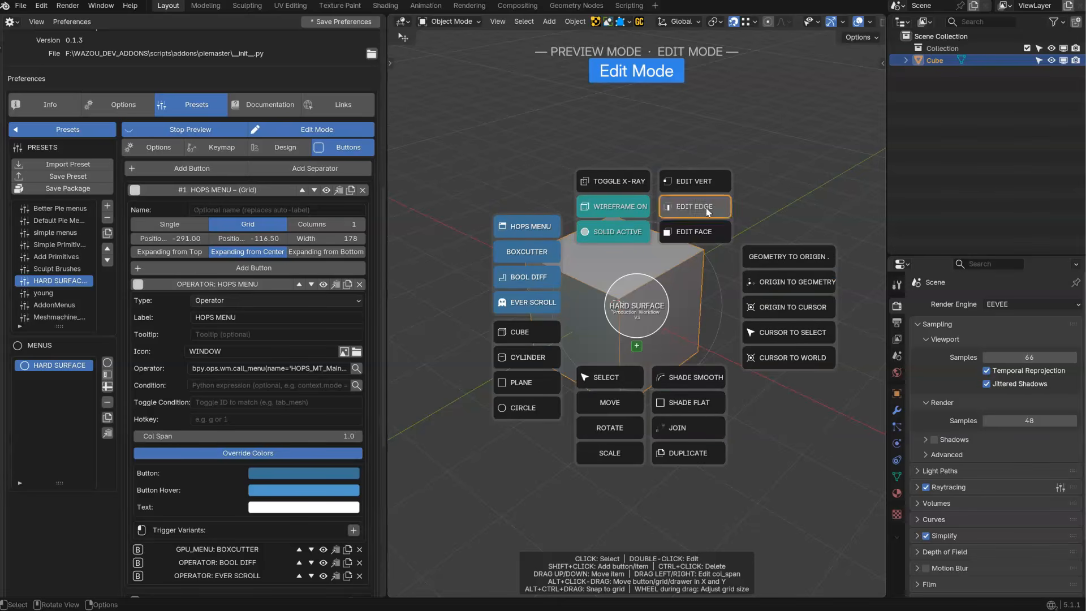
pyautogui.click(43, 293)
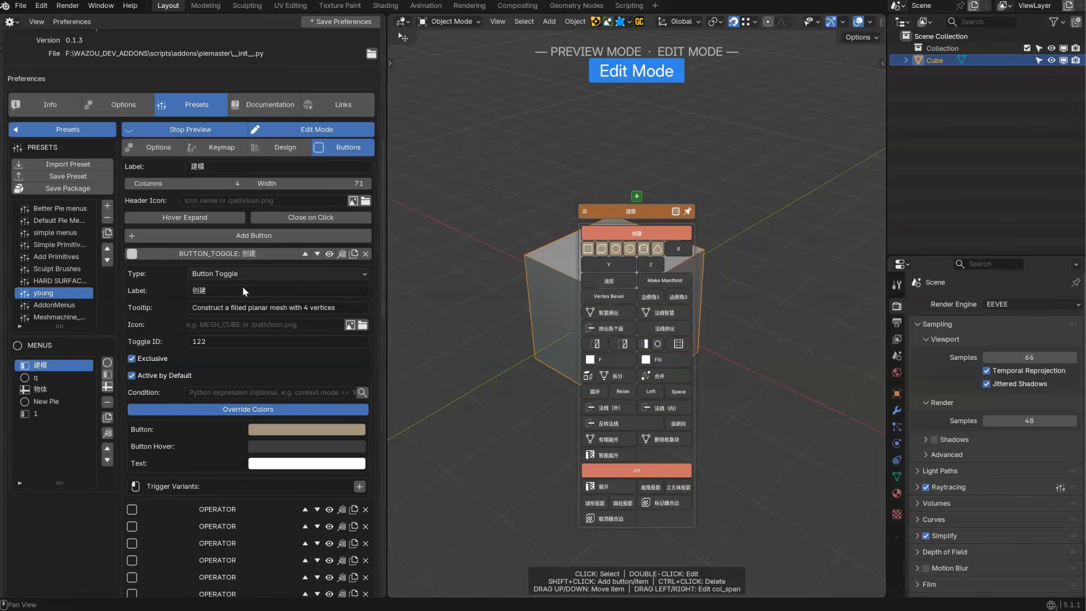
# Step: Preview the young preset's q menu with edit mode off and try its pivot and orientation dropdowns
pyautogui.click(54, 377)
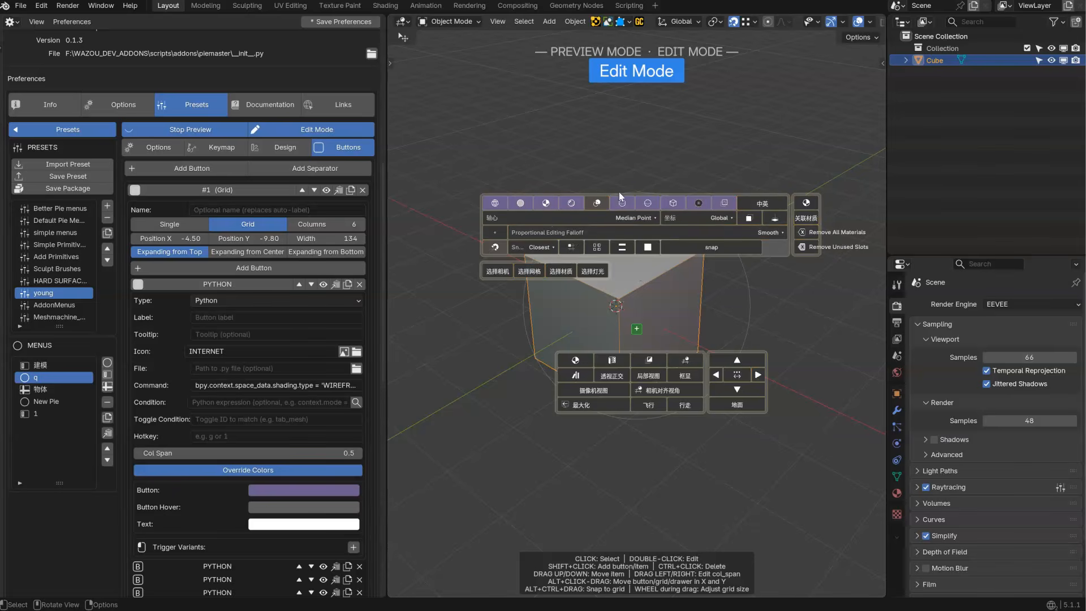
pyautogui.click(643, 80)
pyautogui.click(643, 217)
pyautogui.click(643, 261)
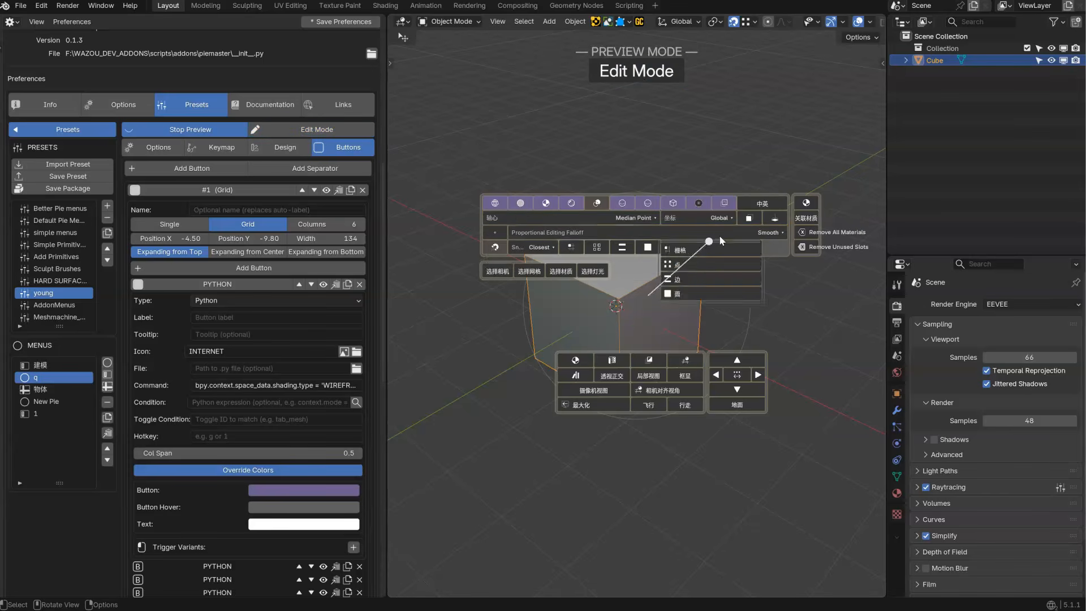
pyautogui.click(712, 219)
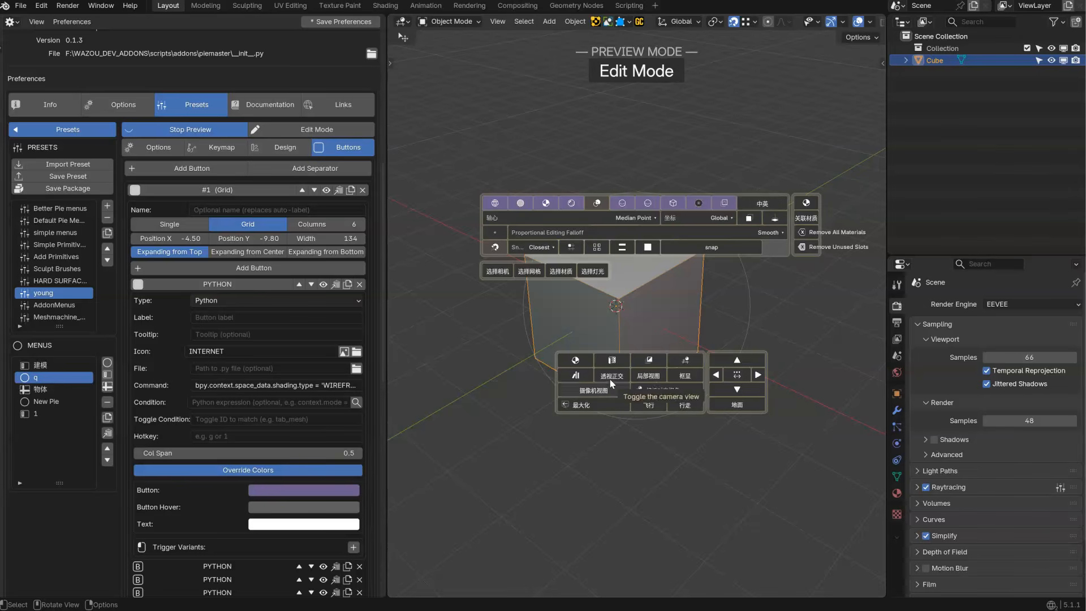
# Step: Examine the young preset's 物体, New Pie, 建模 and 1 menus in the 3D view preview
pyautogui.click(40, 390)
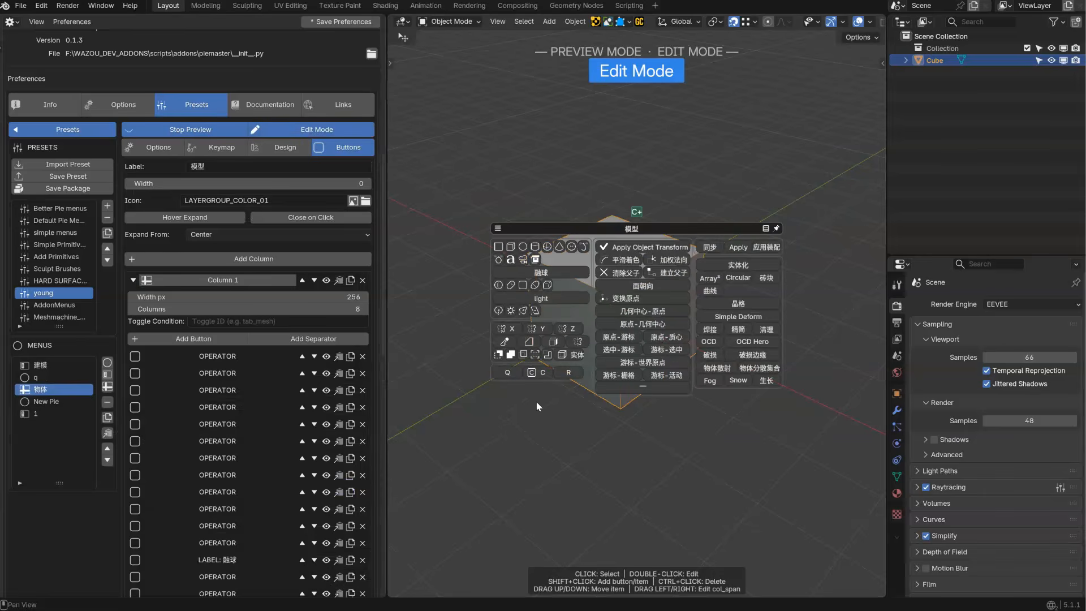
pyautogui.click(576, 299)
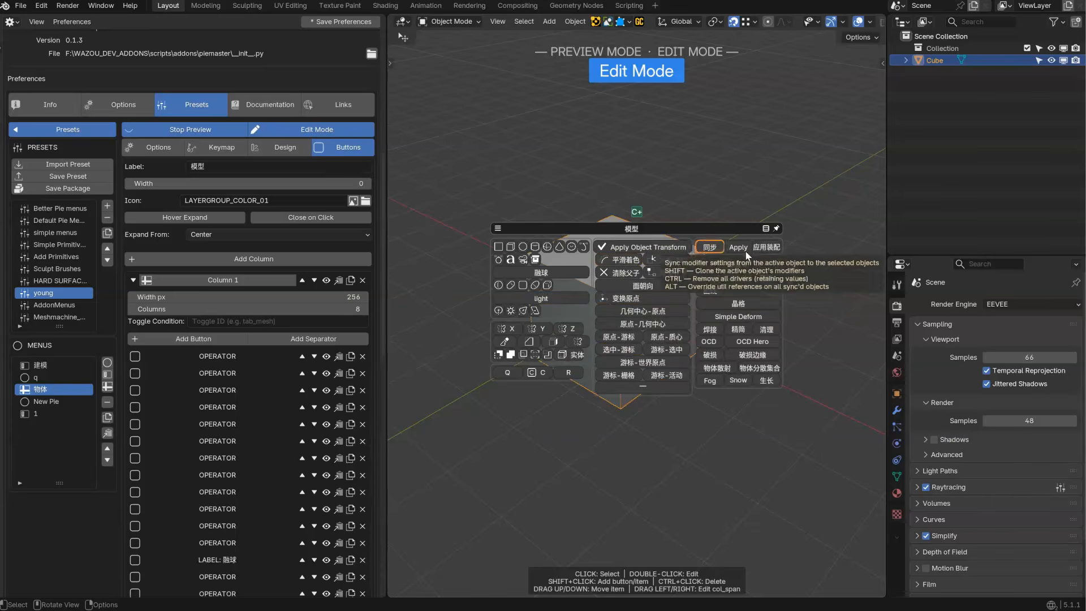
pyautogui.click(50, 404)
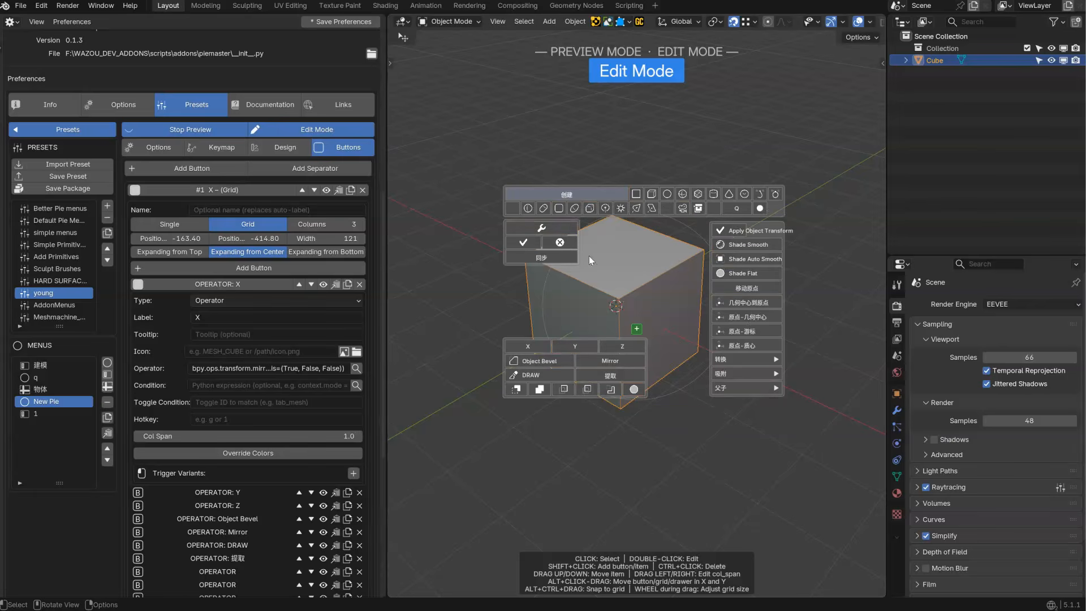
pyautogui.click(40, 365)
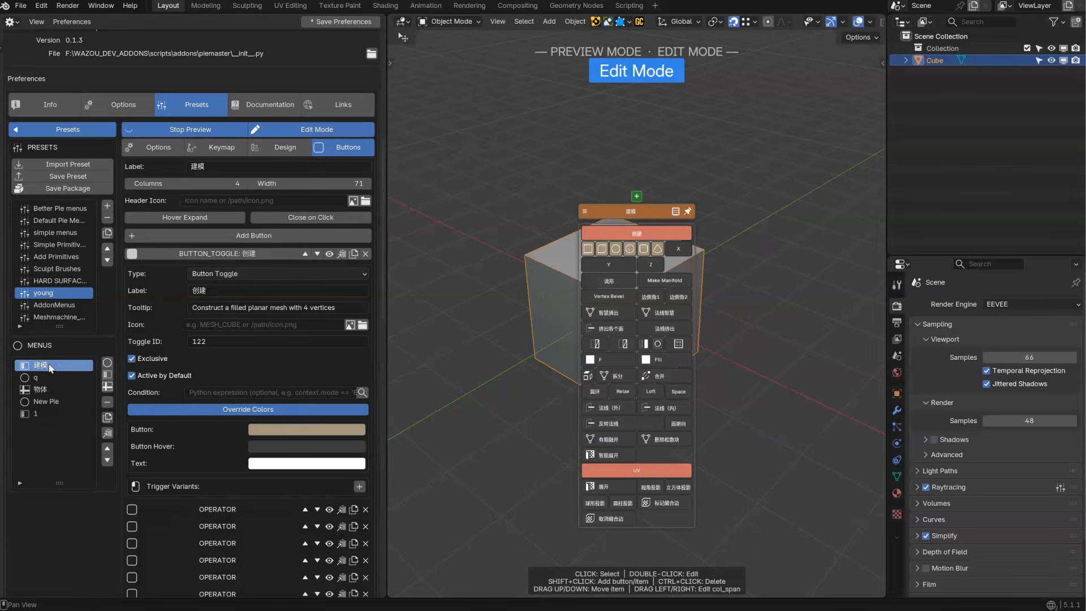
pyautogui.click(34, 413)
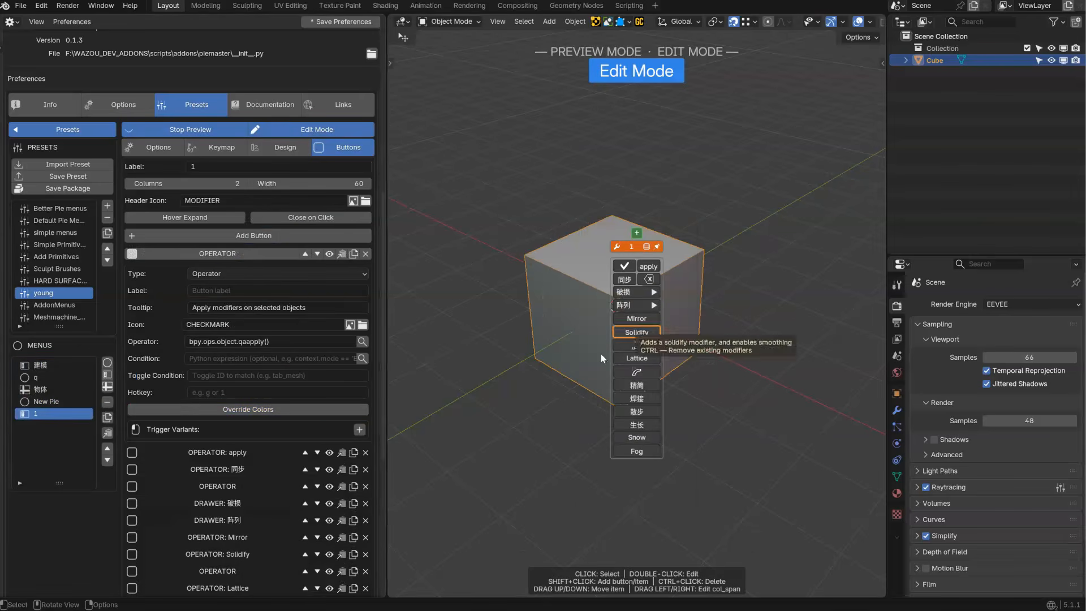
pyautogui.click(35, 401)
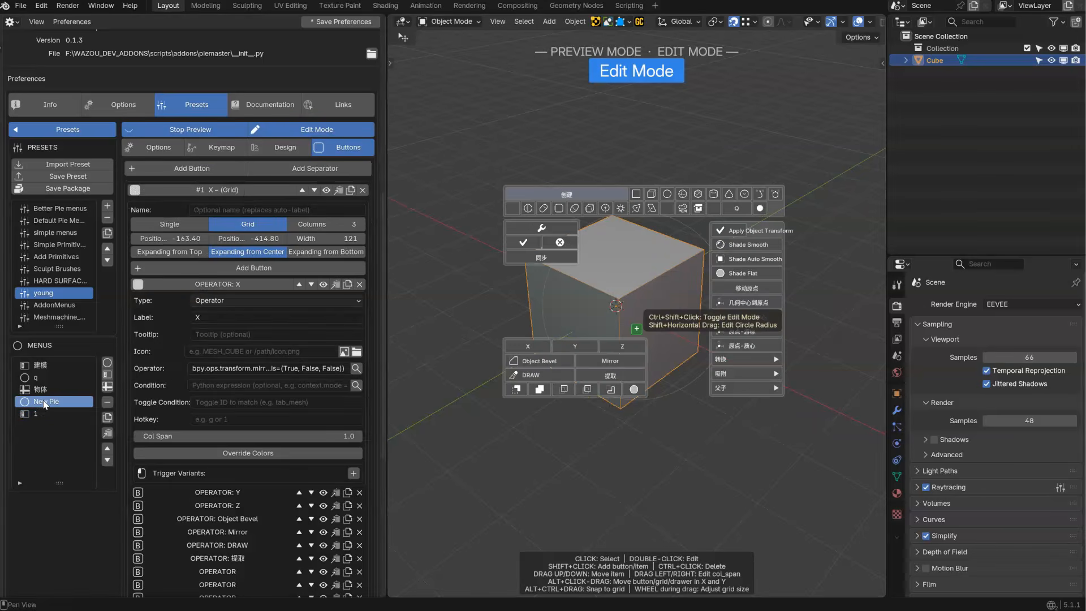
# Step: Examine the operator commands behind the Material, MeshMachin3, activate Boxcutter and BoxPie buttons of the AddonMenus preset
pyautogui.click(55, 306)
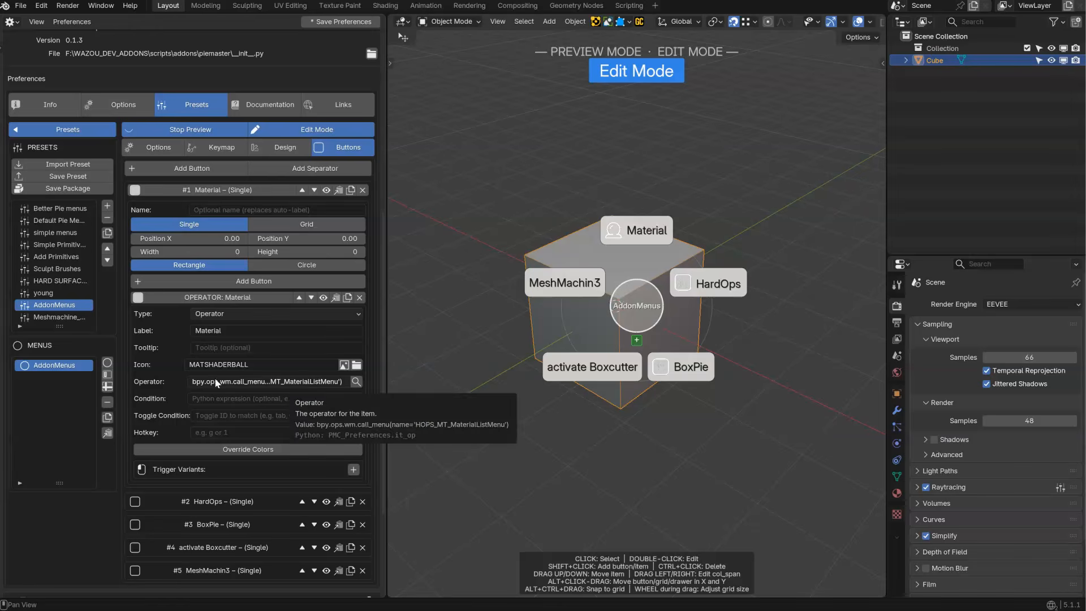
pyautogui.click(274, 383)
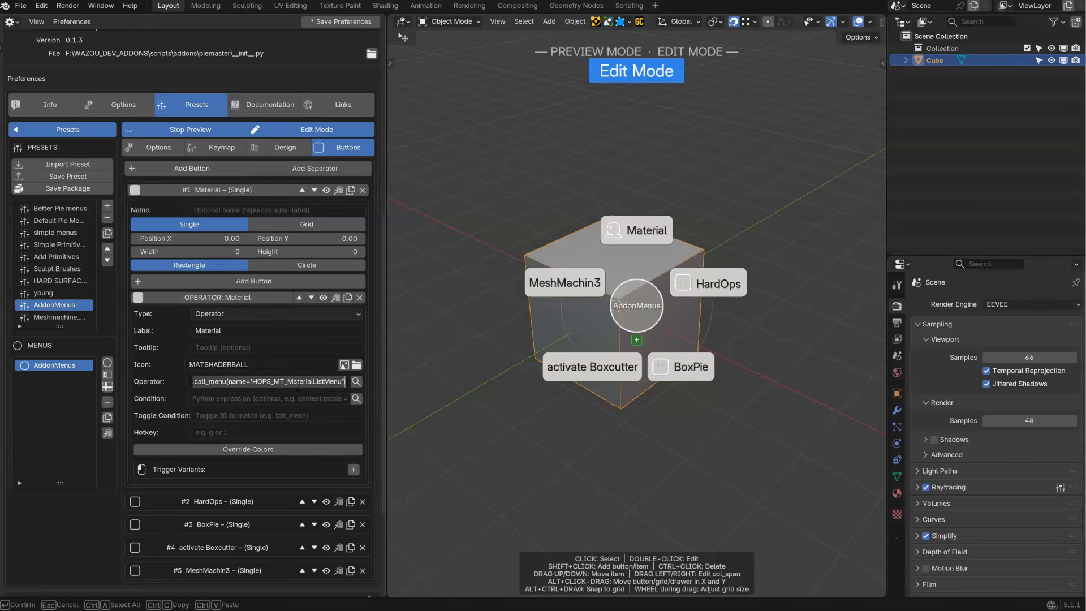
pyautogui.click(647, 231)
pyautogui.click(578, 289)
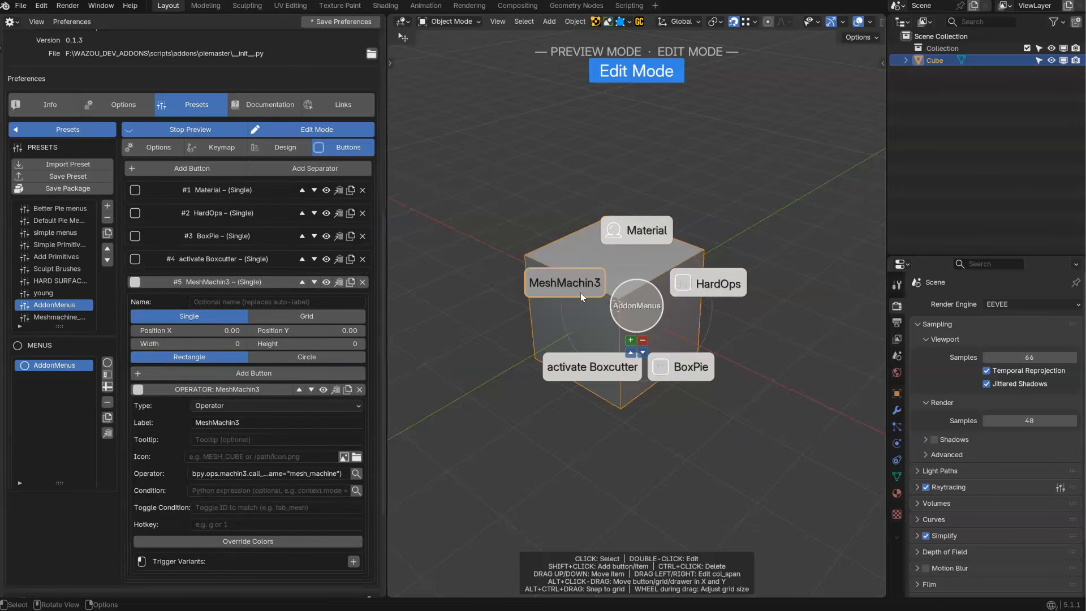
pyautogui.click(302, 474)
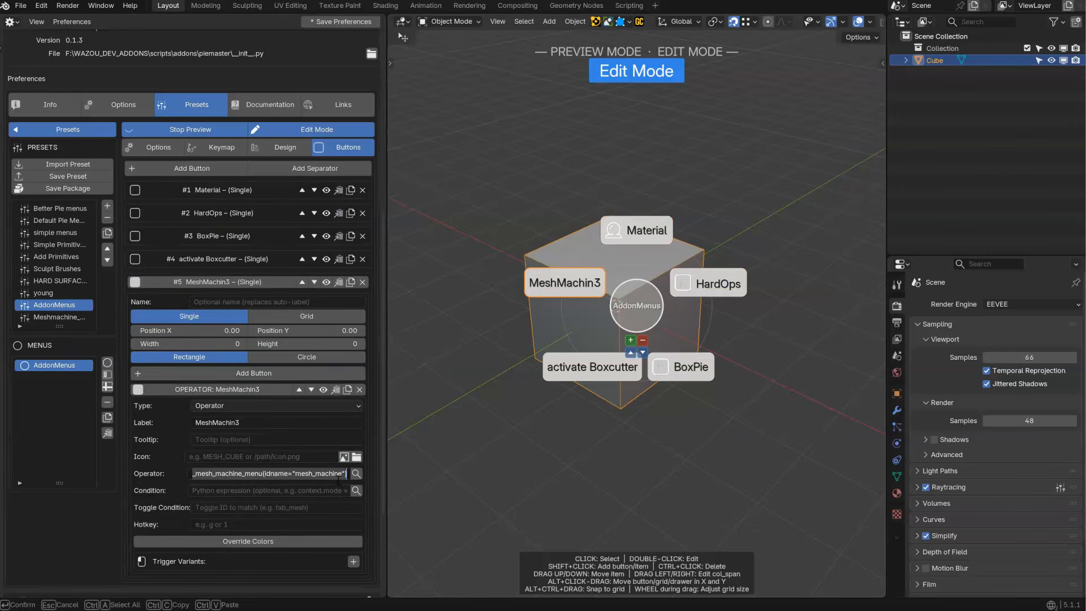
pyautogui.click(595, 366)
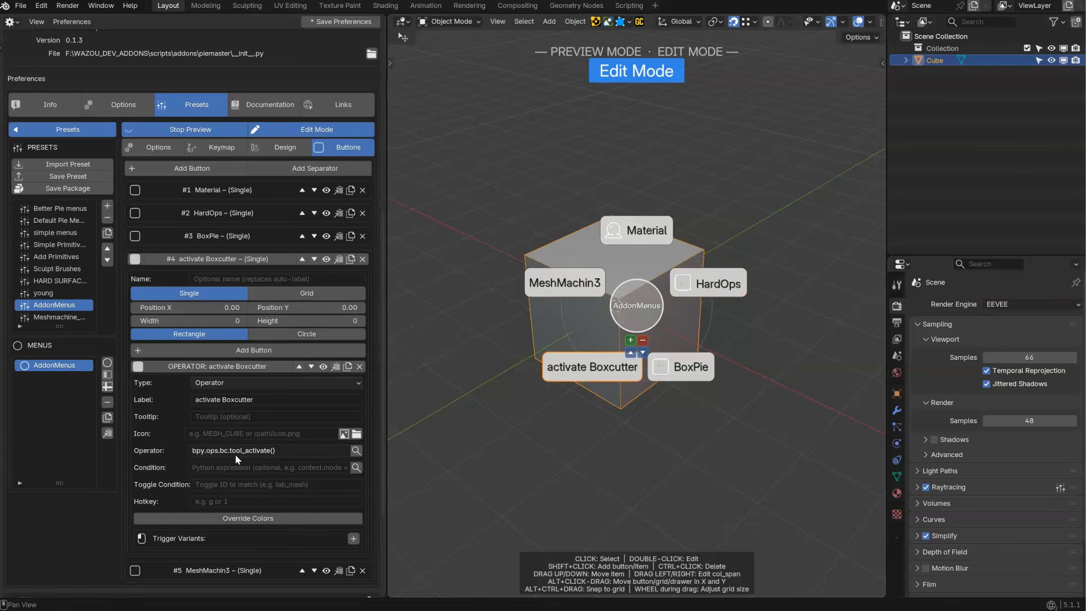
pyautogui.click(683, 368)
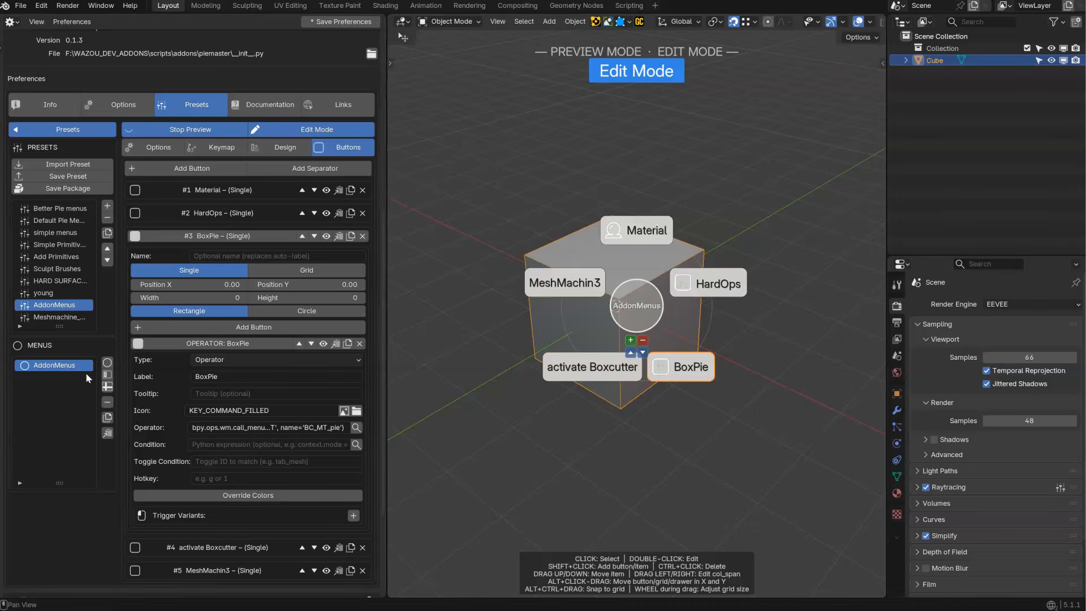
# Step: Preview the Meshmachine preset's menu in the 3D view and stop the preview
pyautogui.click(52, 318)
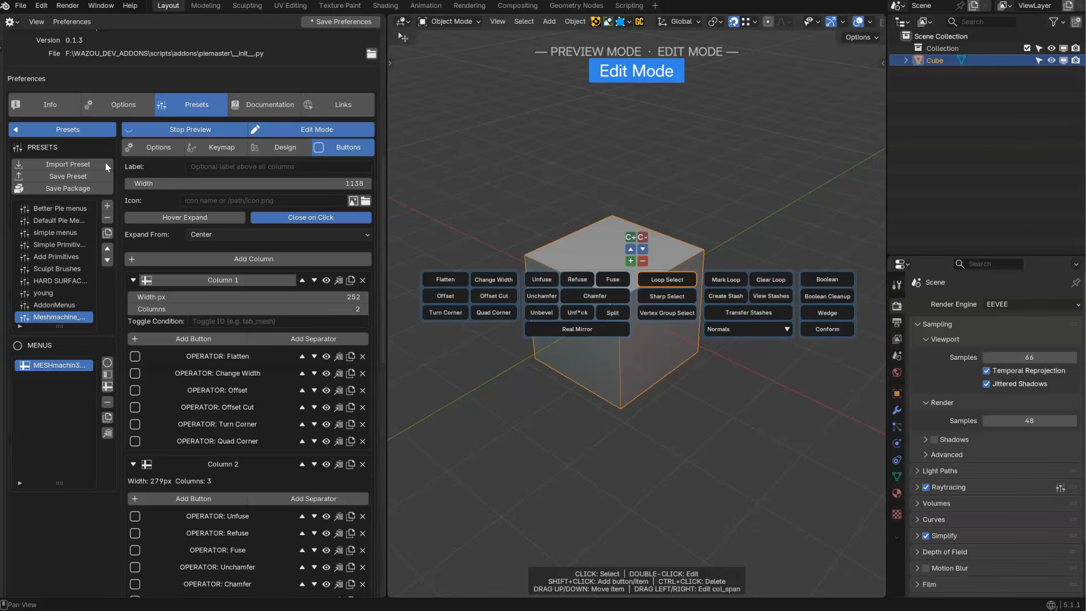
pyautogui.click(161, 130)
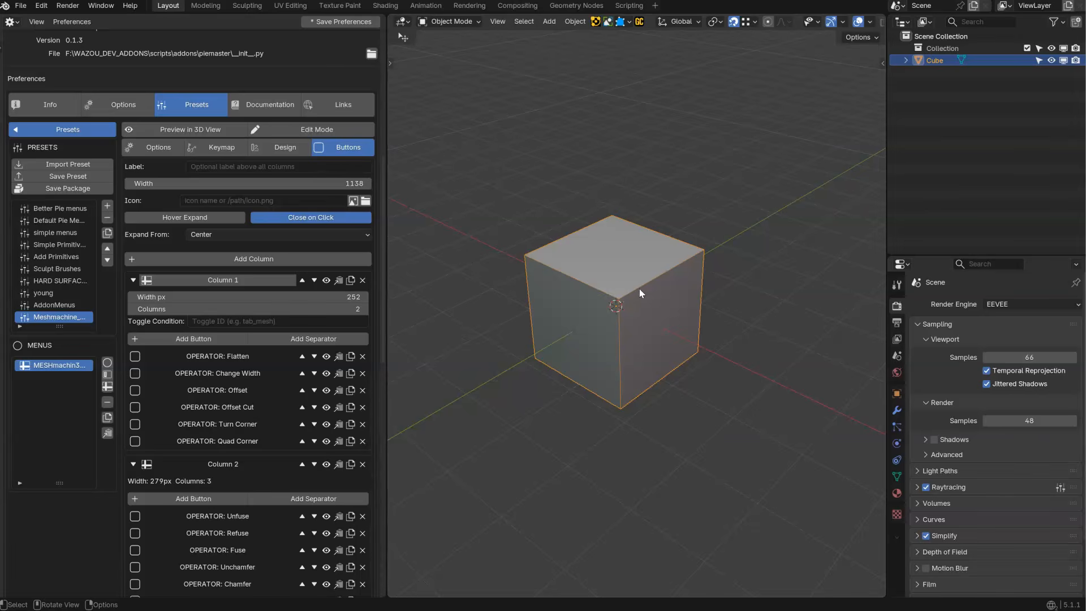
# Step: Compare the selection and Set Mode Mesh pie menus in the viewport, and restart the preview of the Meshmachine preset
pyautogui.moveTo(644, 286); pyautogui.dragTo(607, 286, button='middle')
pyautogui.press('a')
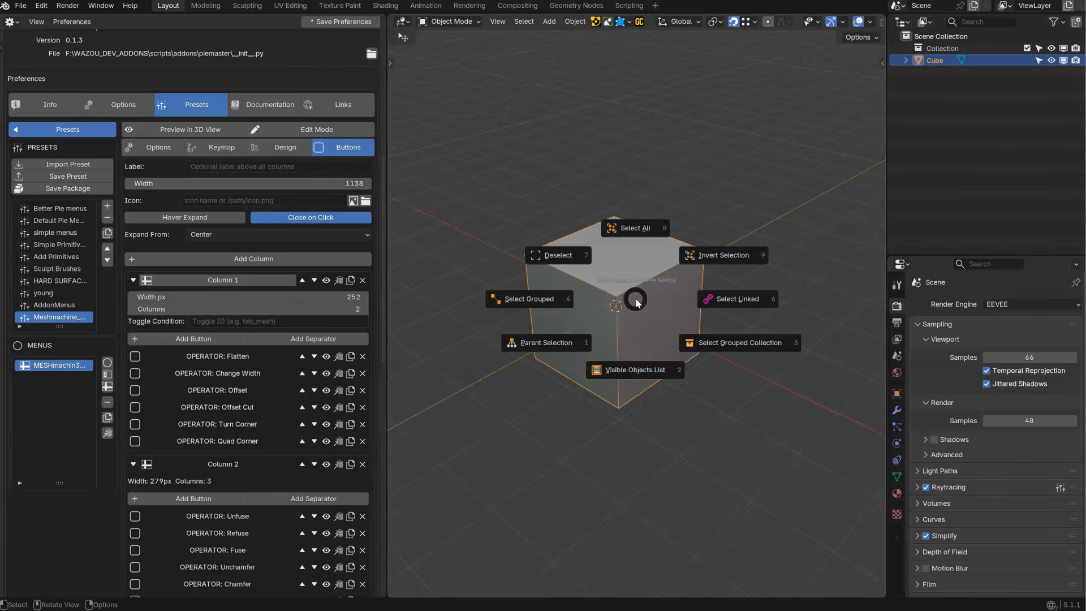
pyautogui.press('Tab')
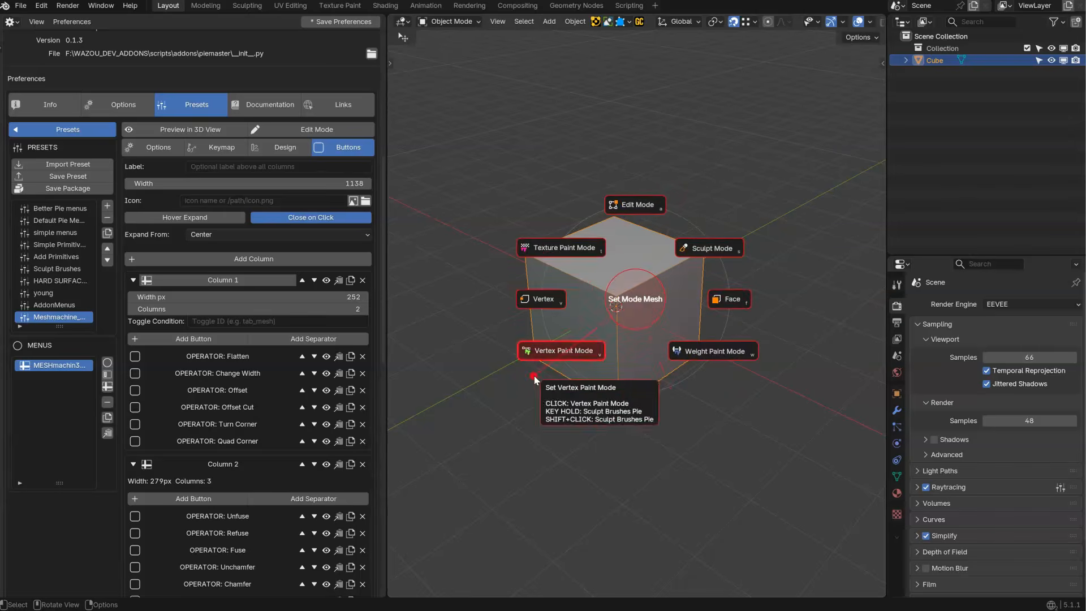
pyautogui.press('Escape')
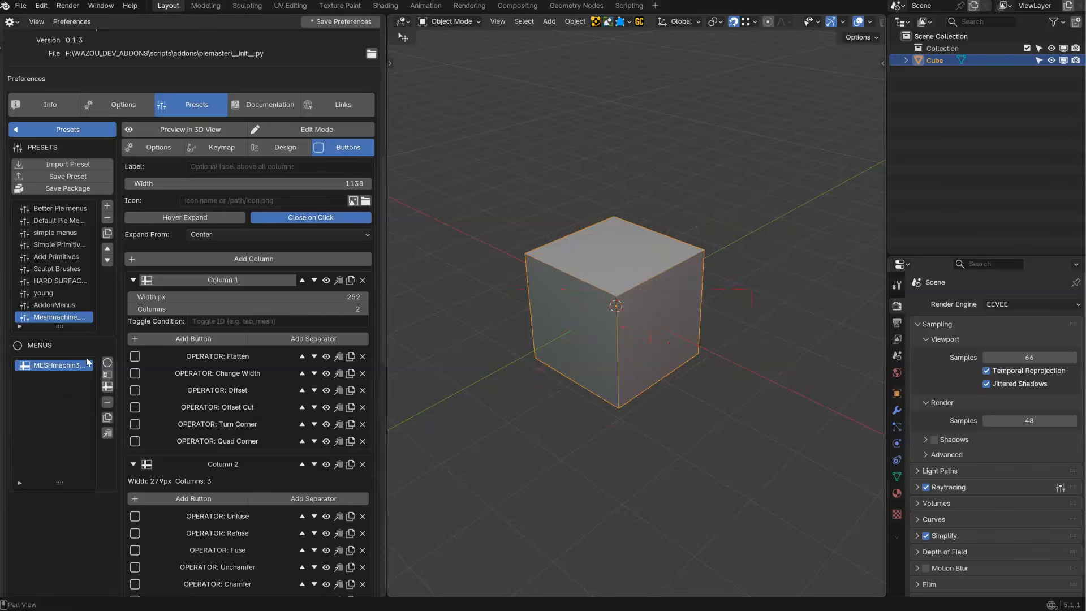
pyautogui.click(169, 130)
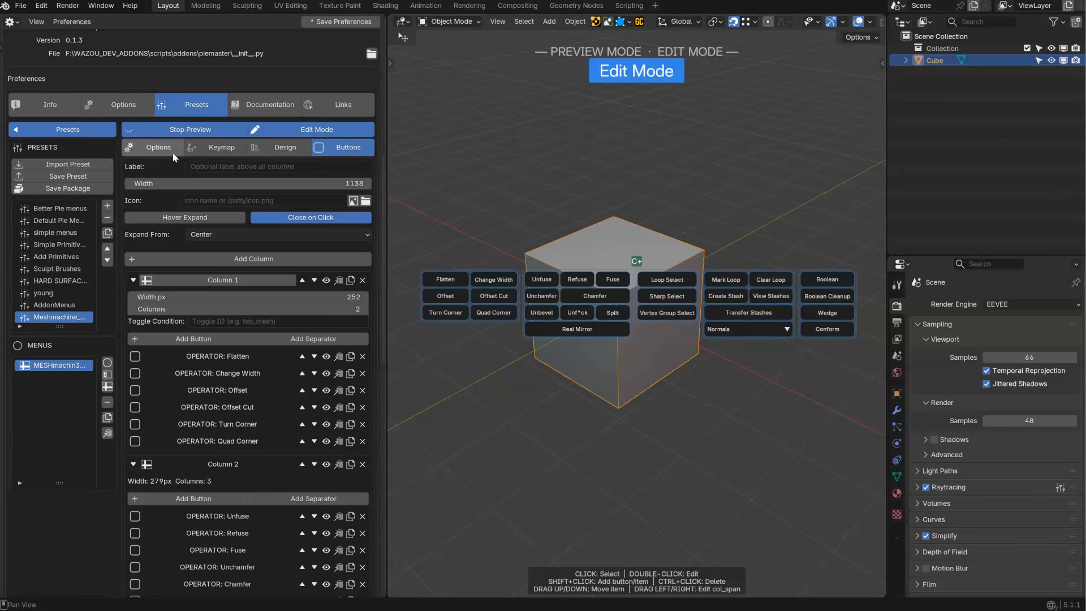
# Step: Compare the Better Pie menus preset's Set Mode Mesh pie with the Meshmachine preset's menu in the 3D view preview
pyautogui.scroll(4, 59, 236)
pyautogui.click(56, 308)
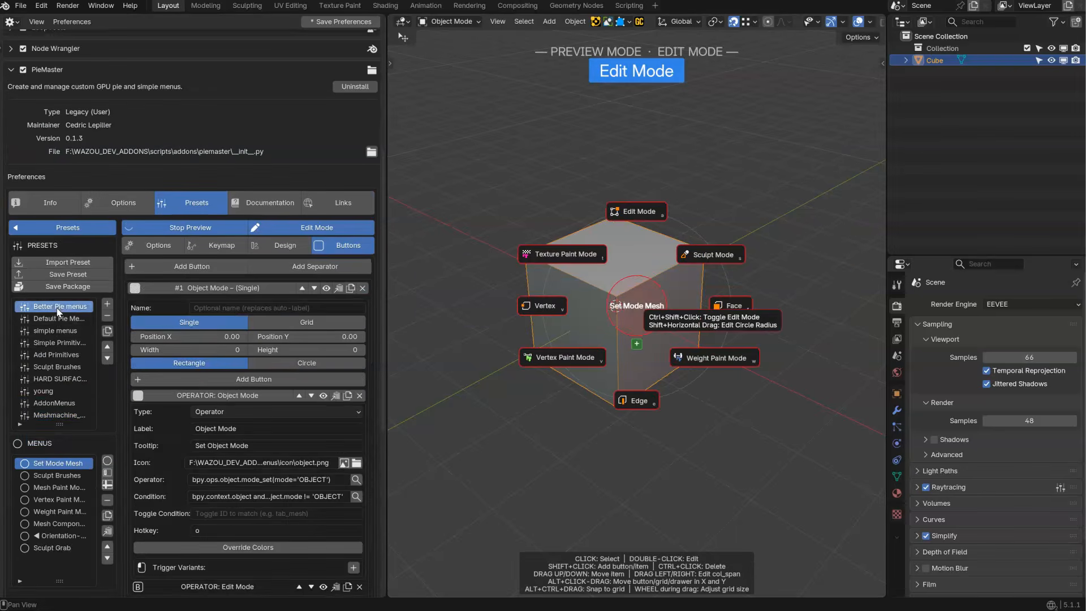
pyautogui.scroll(-5, 63, 344)
pyautogui.scroll(-1, 62, 343)
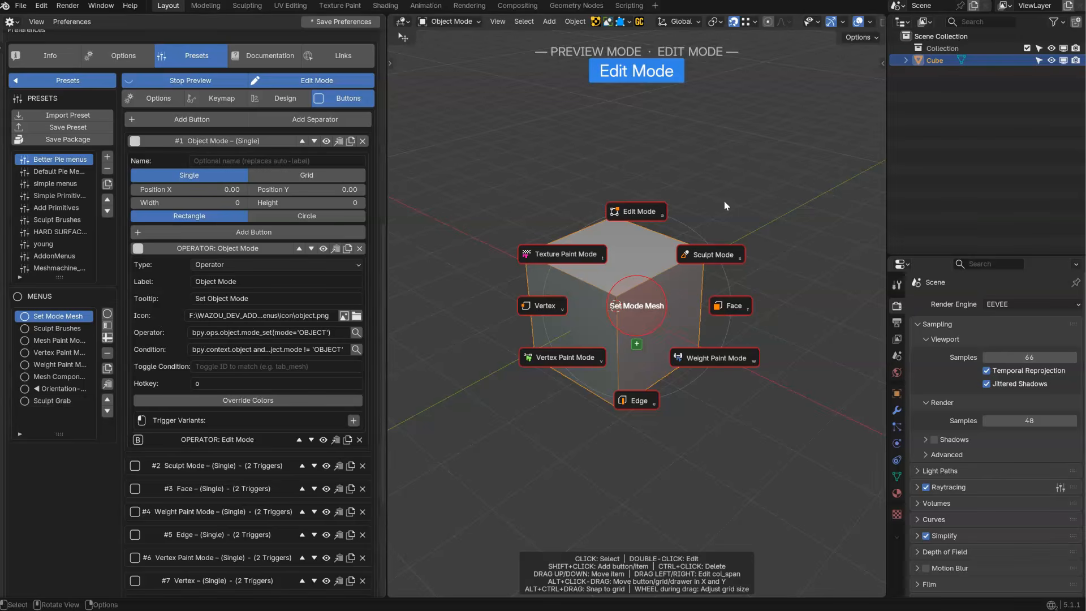
pyautogui.click(60, 268)
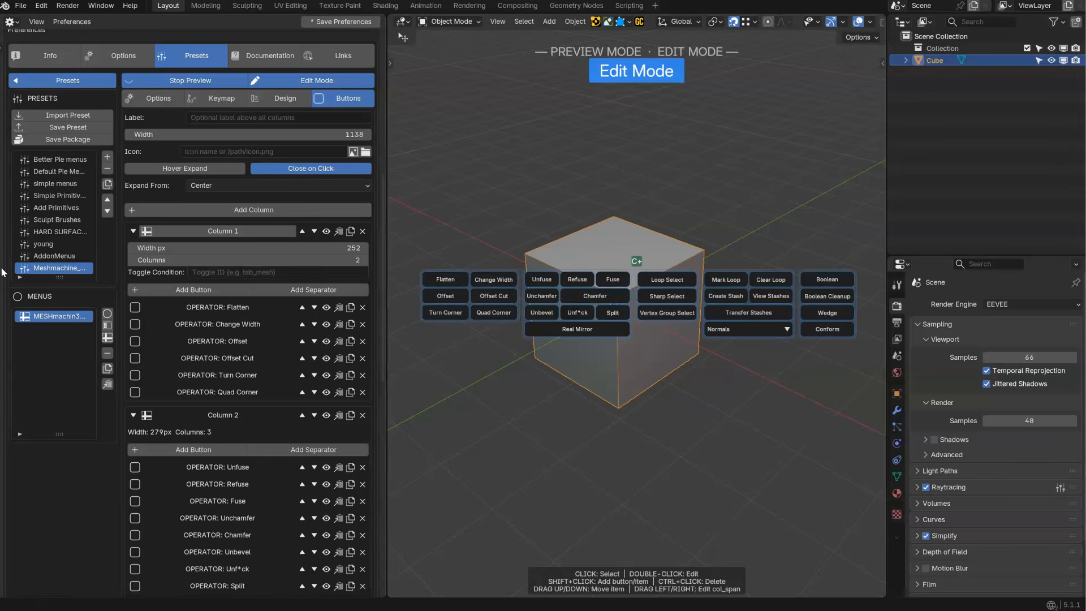
# Step: Preview the Add Primitives preset outside edit mode and expand its Others section
pyautogui.click(48, 209)
pyautogui.click(626, 70)
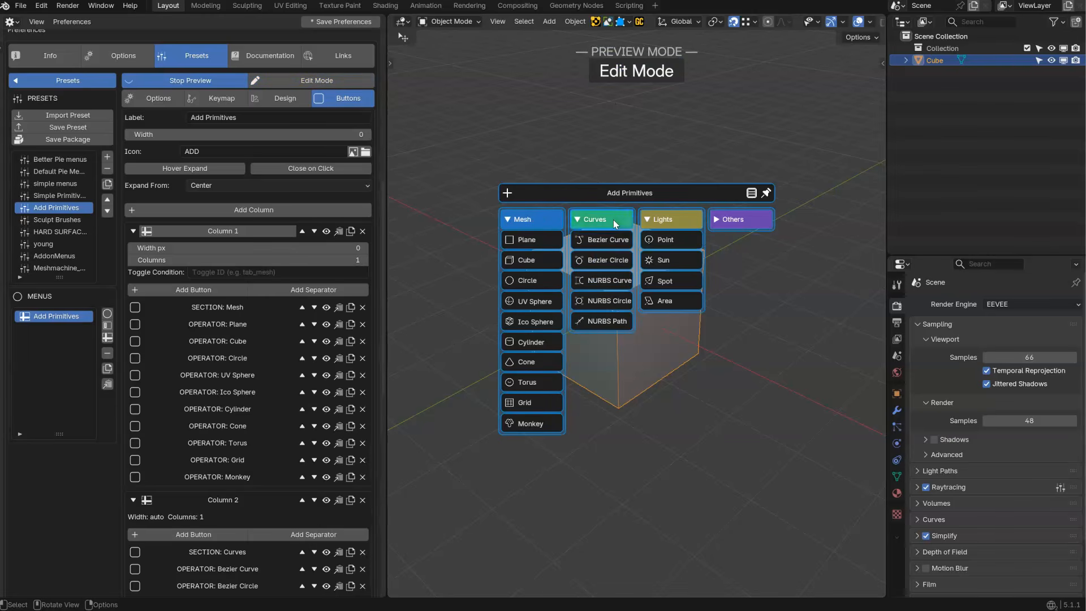
pyautogui.click(736, 219)
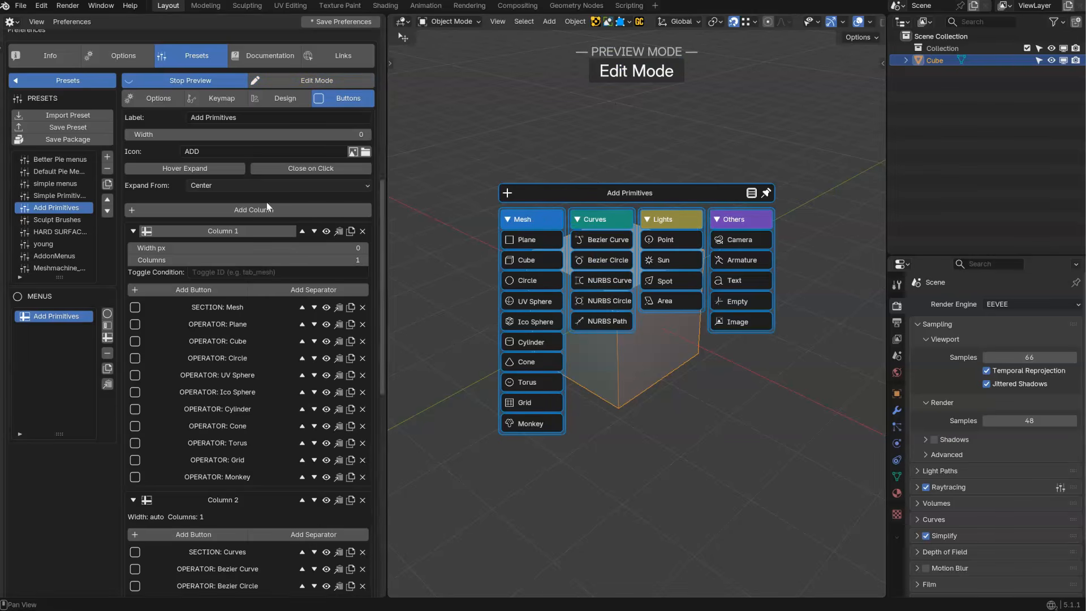
# Step: Look through the Simple Primitives and simple menus presets and the Draw and Flatten pies of the Sculpt Brushes preset
pyautogui.click(52, 198)
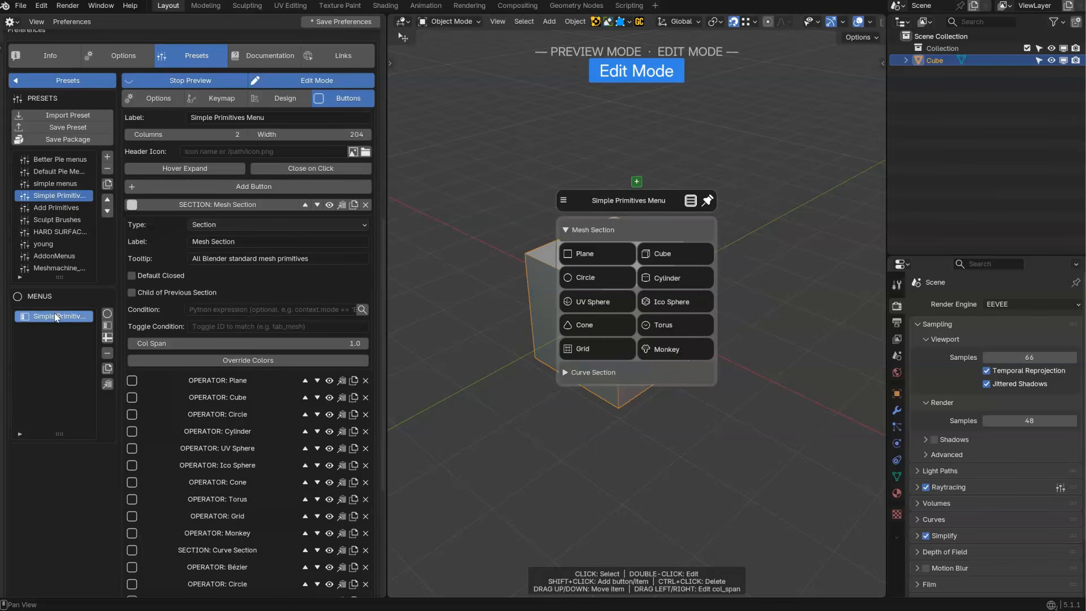
pyautogui.click(52, 185)
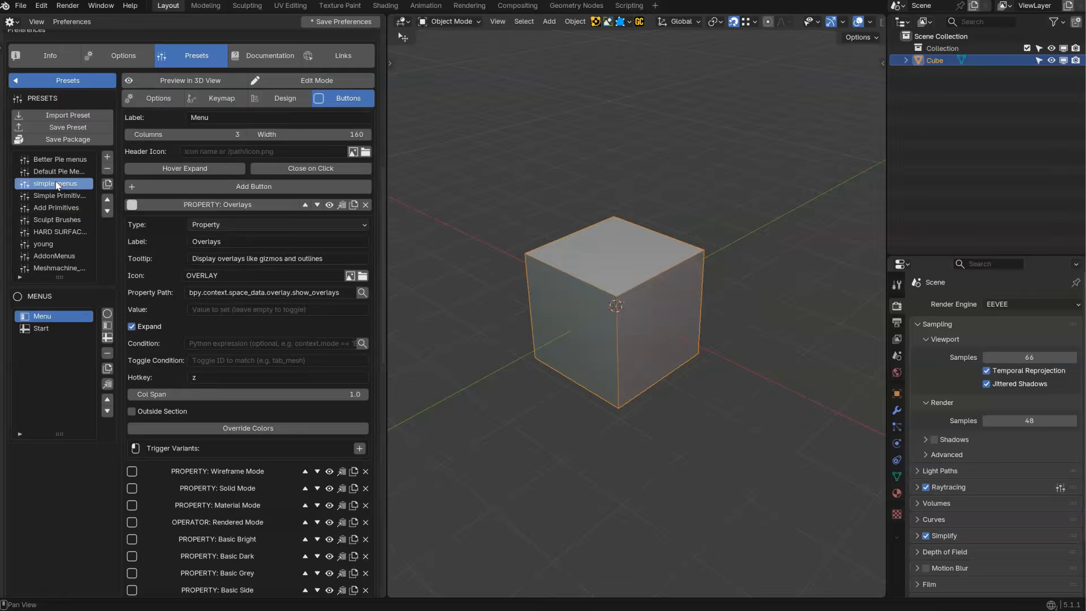
pyautogui.click(49, 234)
pyautogui.click(49, 220)
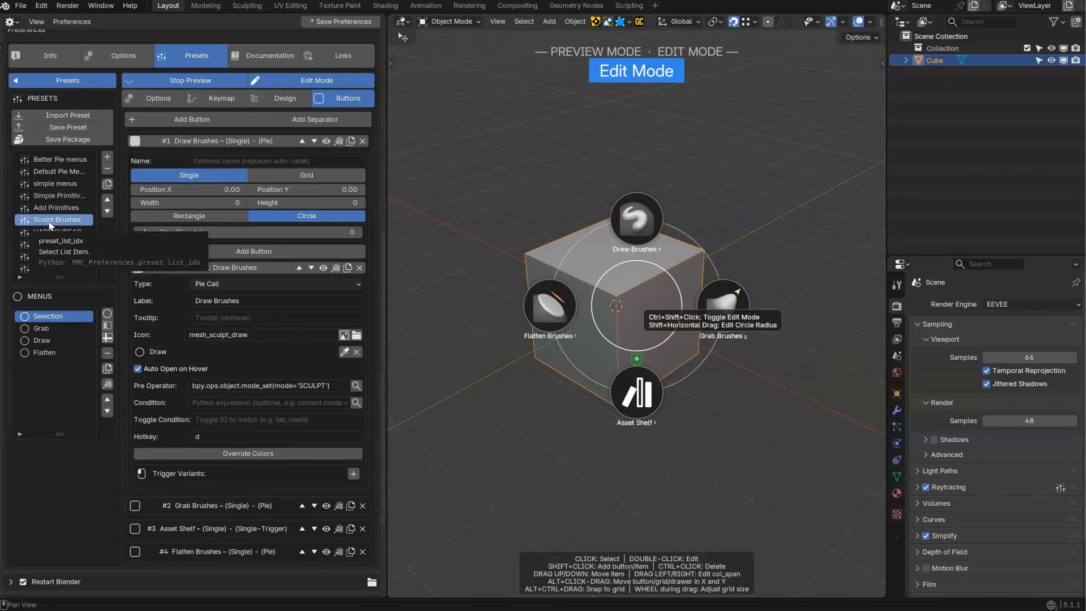
pyautogui.click(45, 341)
pyautogui.click(48, 353)
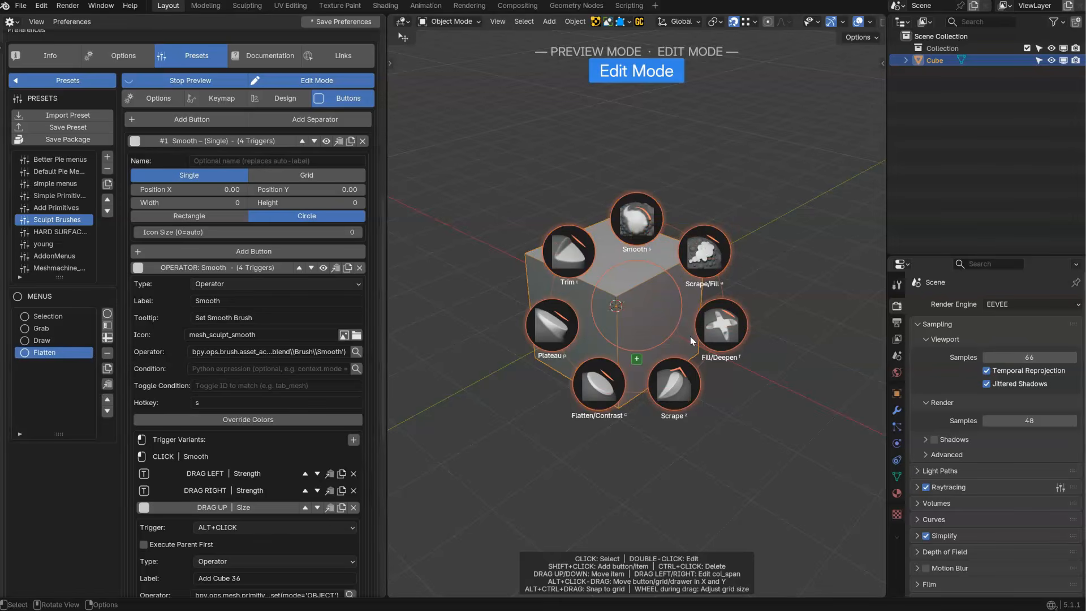
# Step: Preview the Default Pie Menus preset's Toggle Layout outside edit mode, switching between its curve and mesh button groups
pyautogui.click(56, 172)
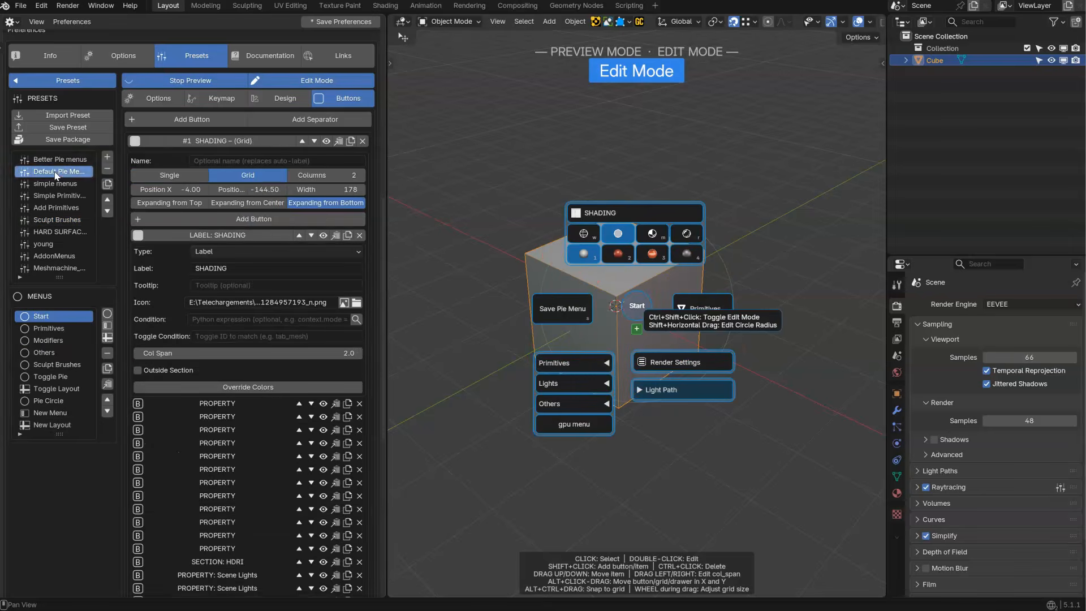
pyautogui.click(57, 389)
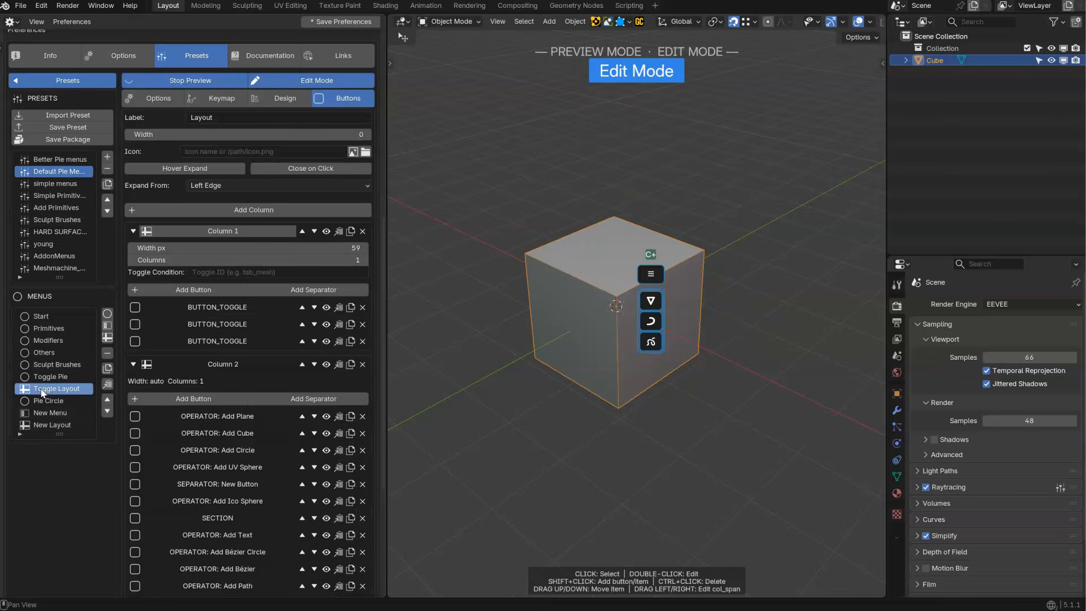
pyautogui.click(627, 67)
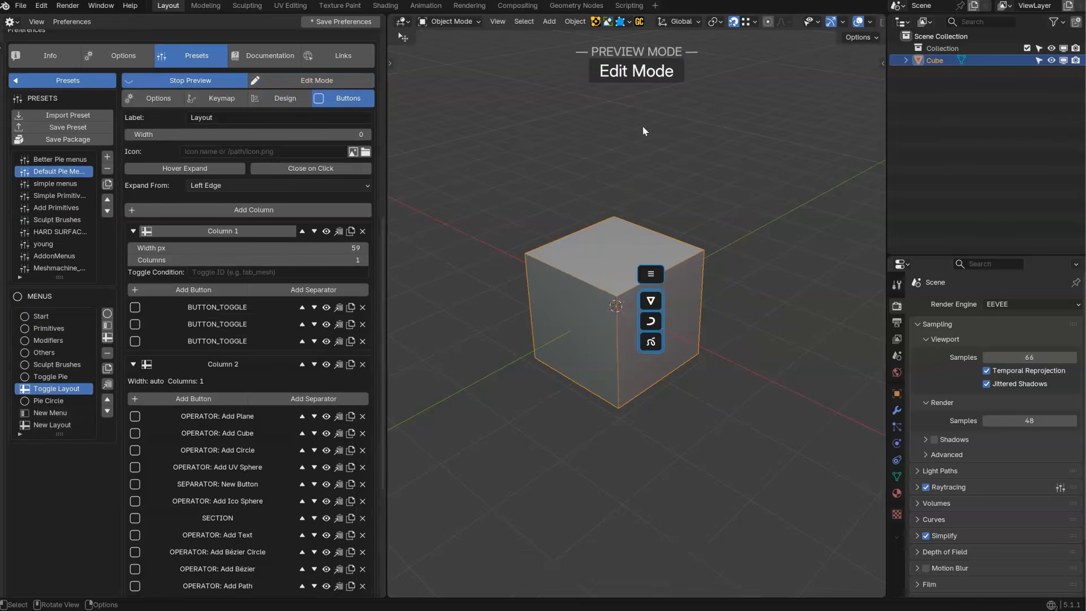
pyautogui.click(654, 304)
pyautogui.click(651, 323)
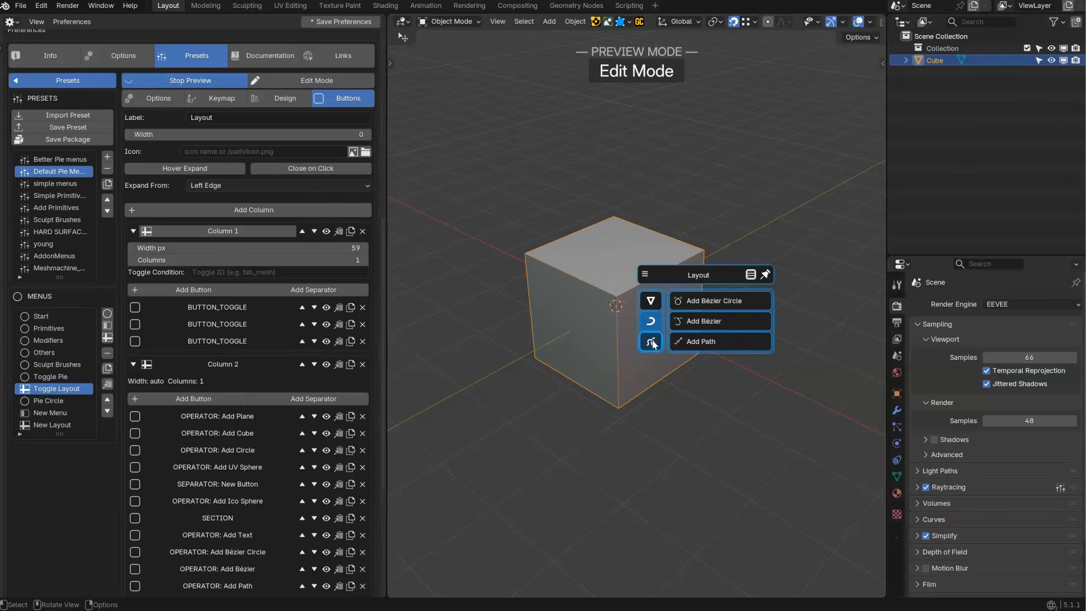
pyautogui.click(650, 309)
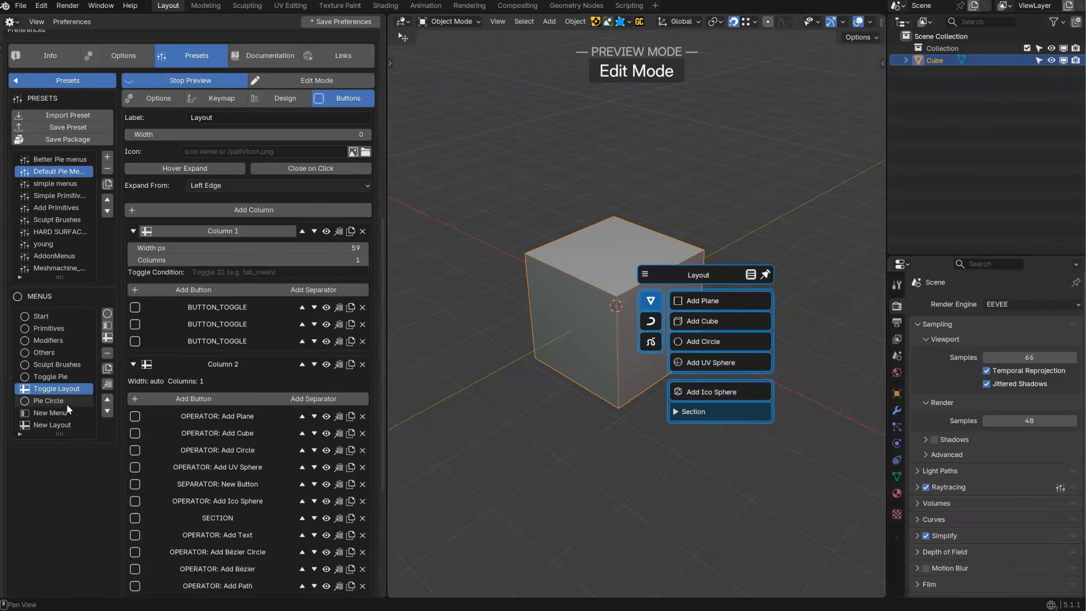
# Step: Examine the Default Pie Menus preset's Pie Circle, New Menu, New Layout, Toggle Pie, Sculpt Brushes, Others and Primitives menus
pyautogui.click(38, 401)
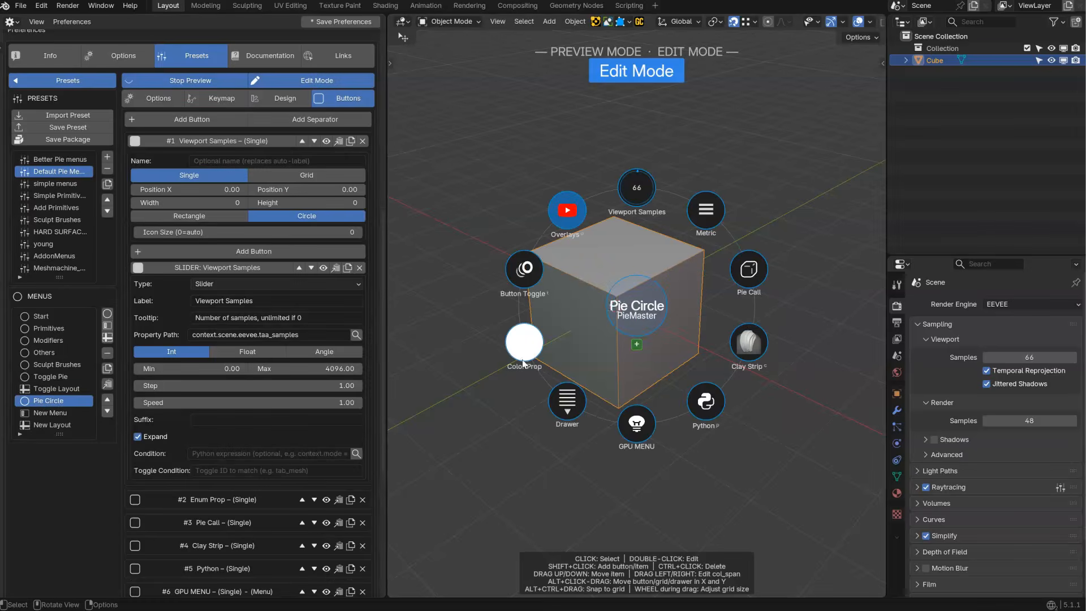
pyautogui.click(22, 413)
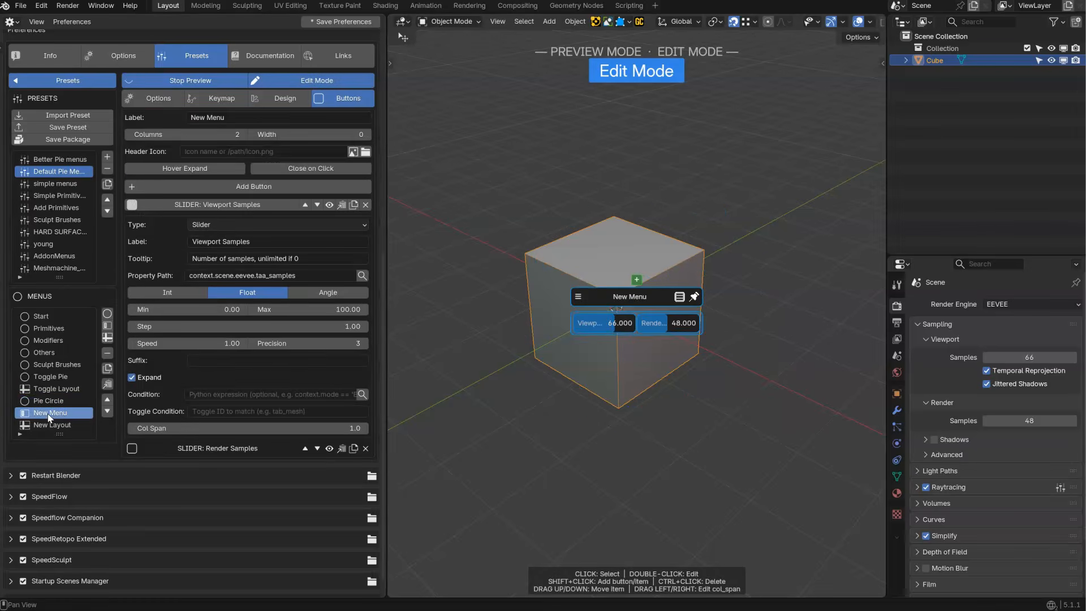
pyautogui.click(44, 426)
pyautogui.click(46, 376)
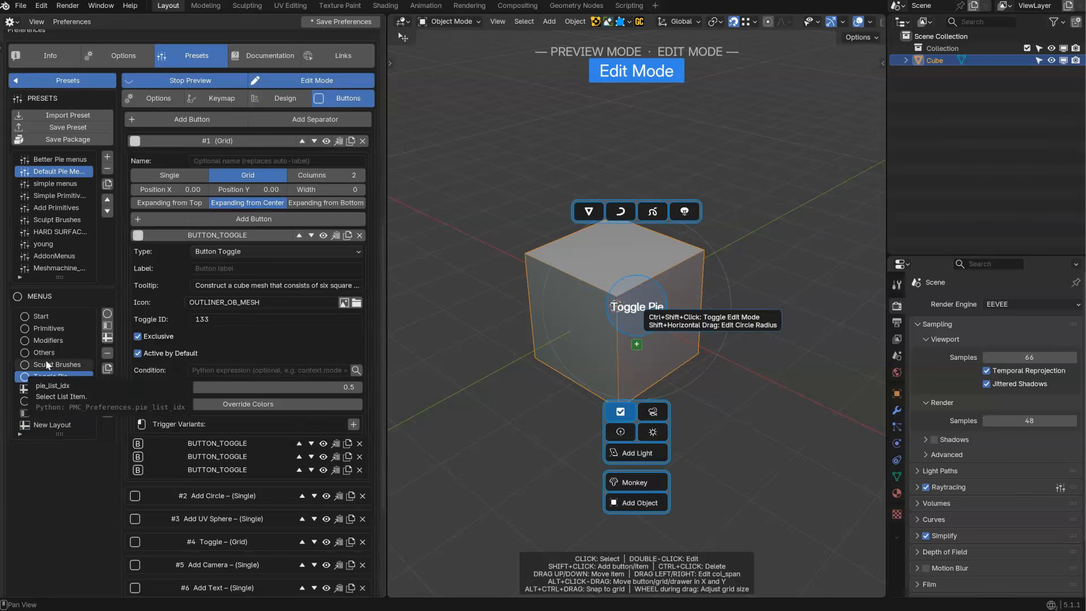
pyautogui.click(48, 364)
pyautogui.click(43, 352)
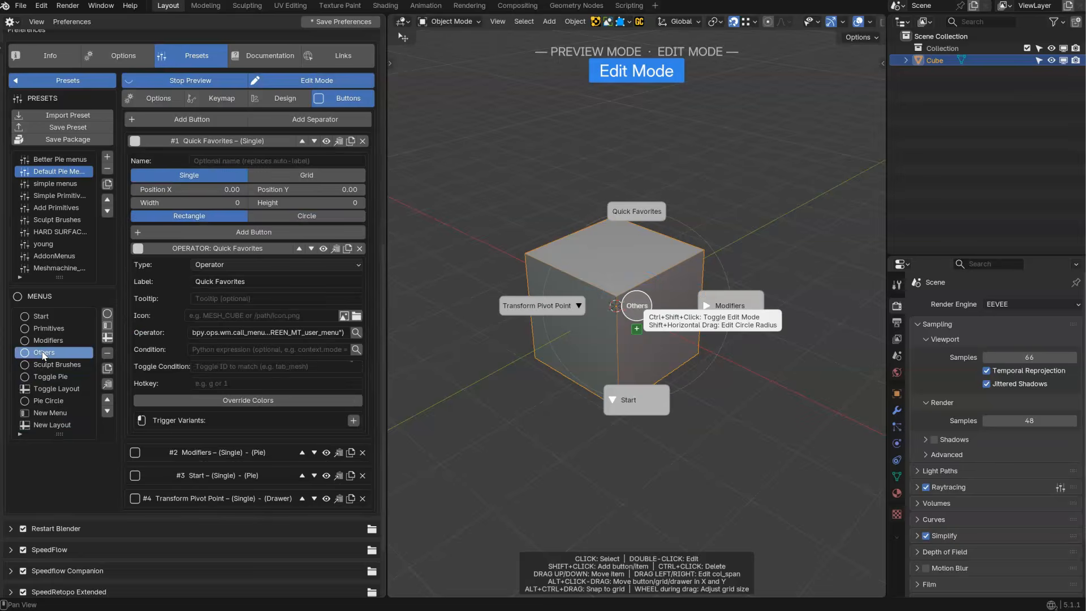
pyautogui.click(45, 328)
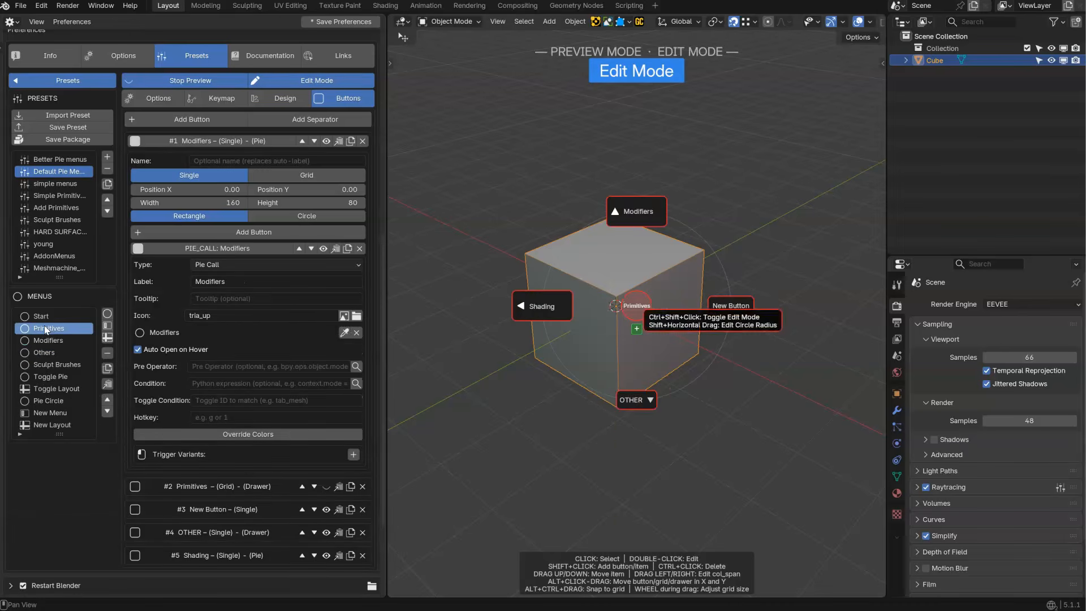
pyautogui.click(650, 403)
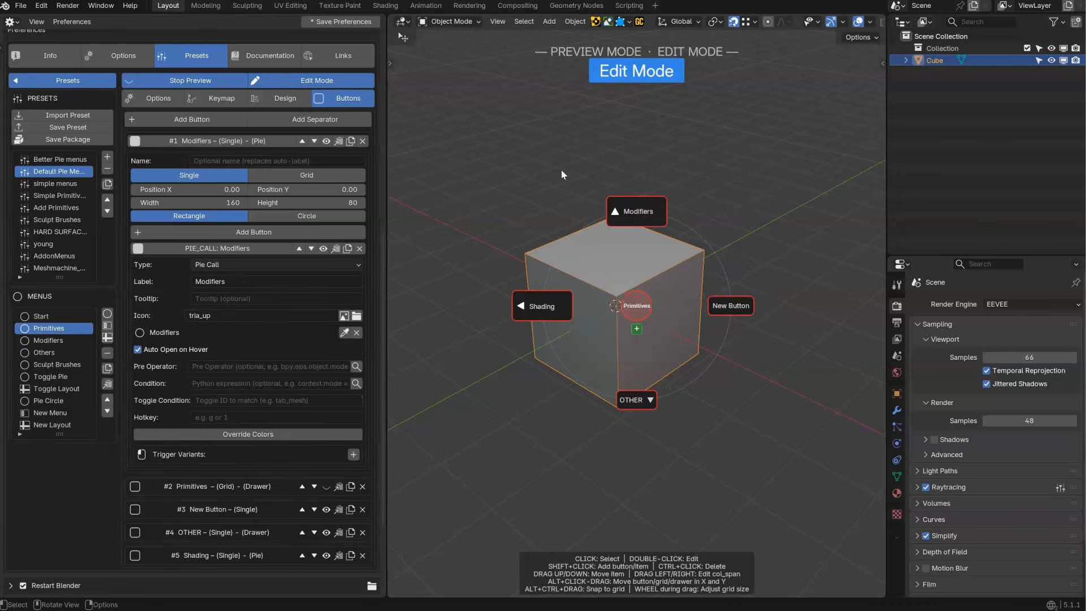
# Step: Preview the Default Pie Menus preset's Start pie and display its design settings
pyautogui.scroll(3, 51, 340)
pyautogui.click(41, 365)
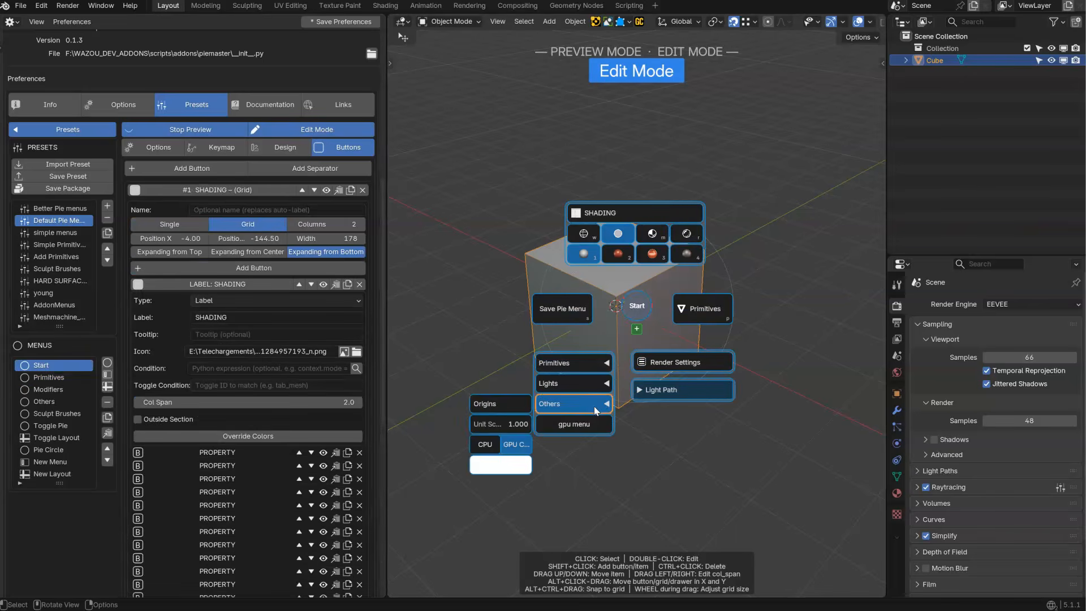
pyautogui.click(274, 146)
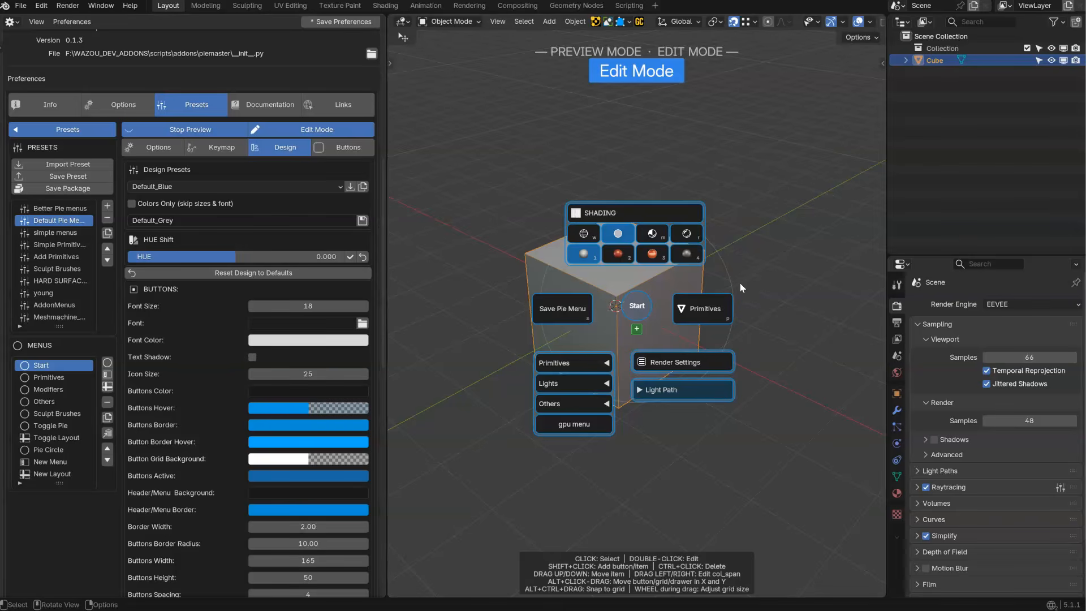
# Step: Compare the design settings of the young, AddonMenus, Meshmachine, hard-surface, Sculpt Brushes and Add Primitives presets
pyautogui.click(43, 293)
pyautogui.click(49, 307)
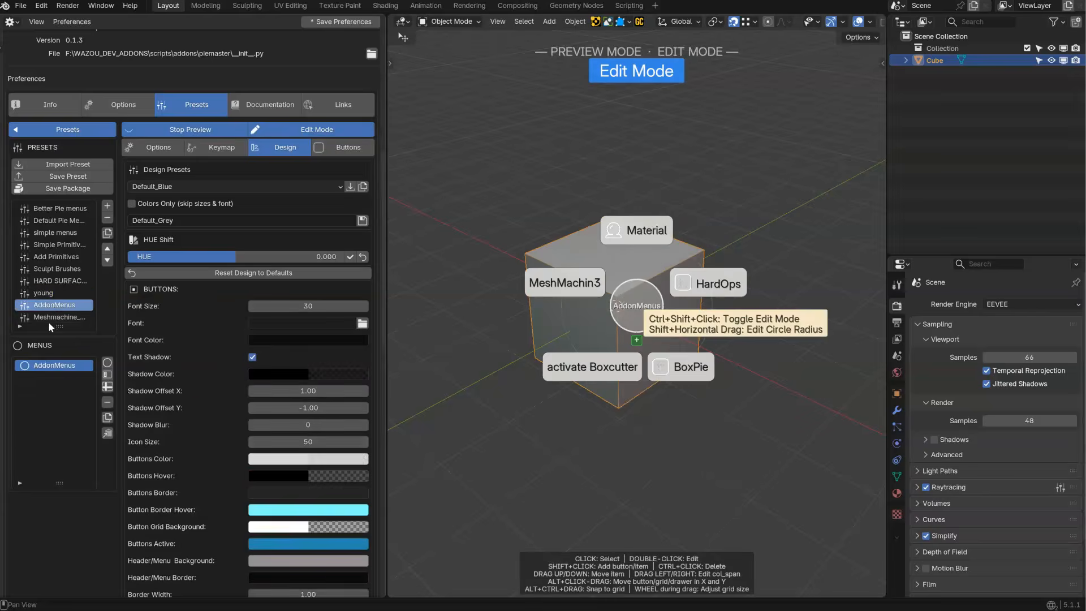
pyautogui.click(47, 318)
pyautogui.moveTo(49, 319); pyautogui.dragTo(49, 270, button='middle')
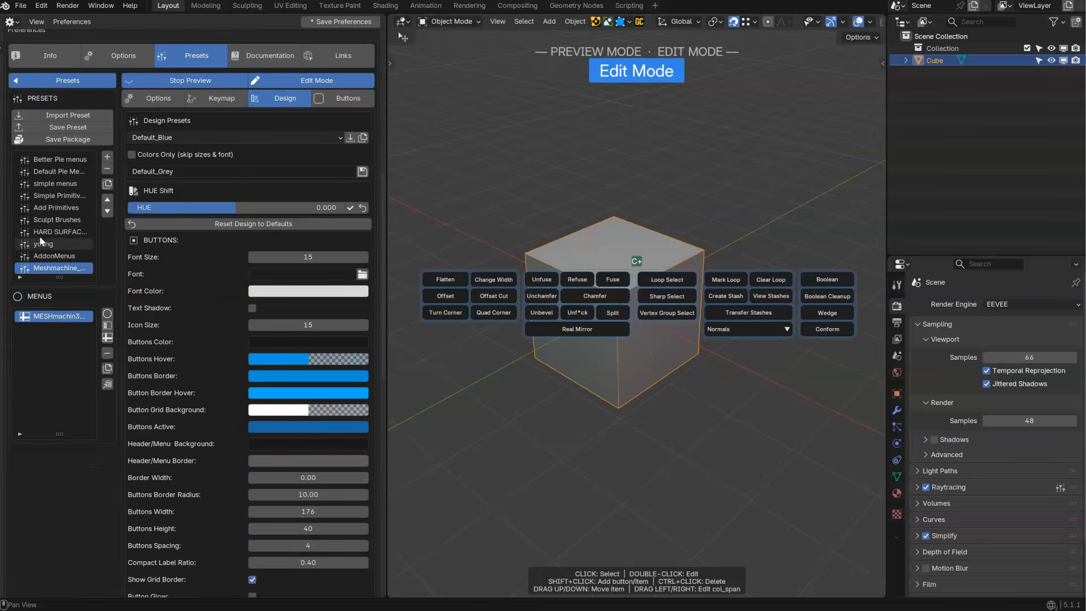
pyautogui.click(41, 232)
pyautogui.click(45, 221)
pyautogui.click(51, 210)
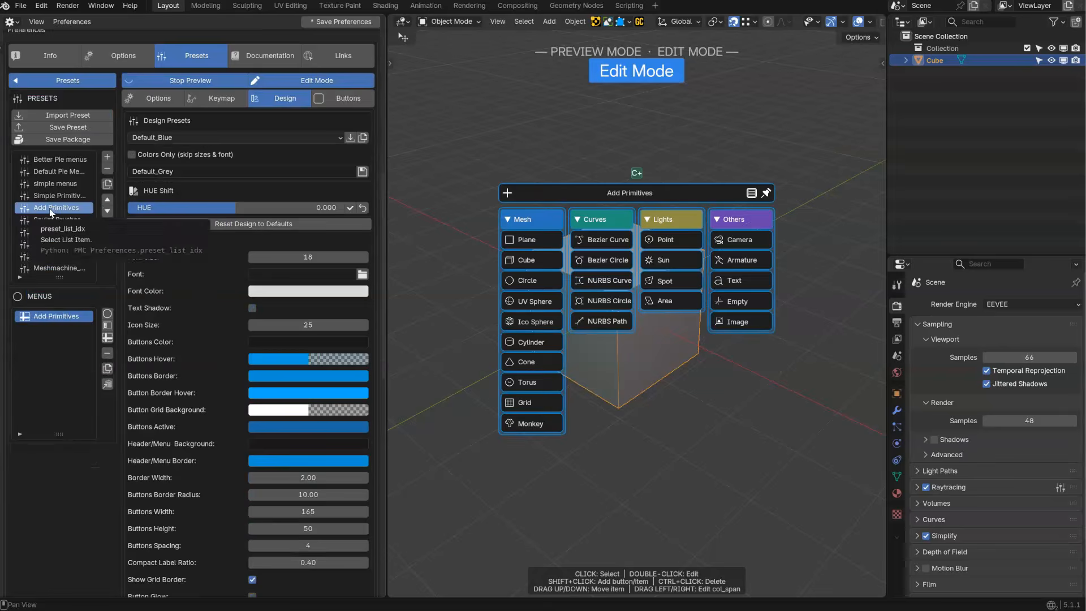
# Step: Preview the Simple Primitives menu outside edit mode with its Curve Section expanded, and display the simple menus preset
pyautogui.click(52, 195)
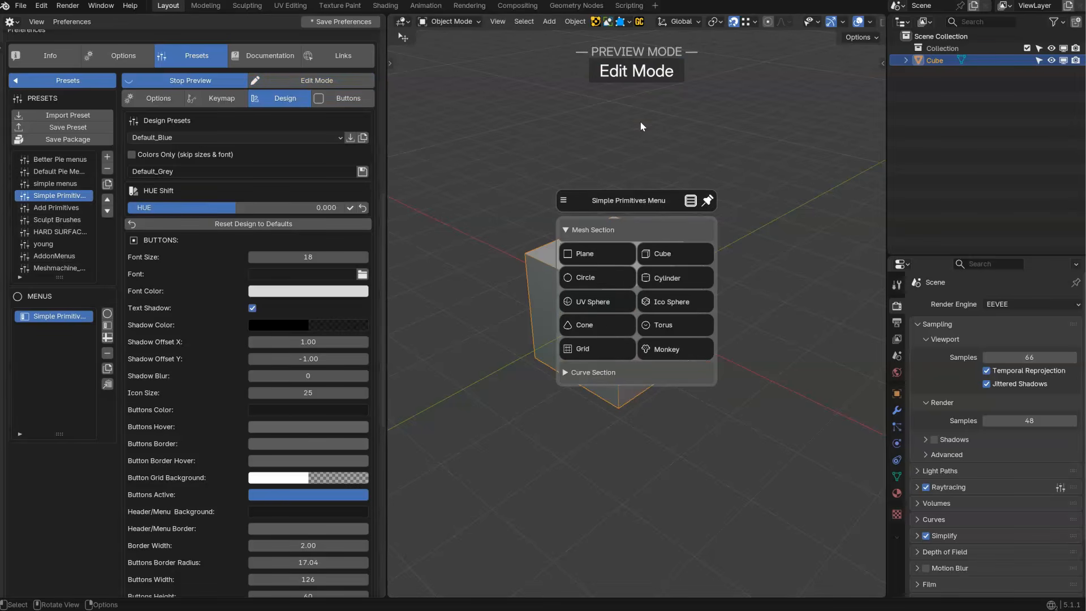
pyautogui.click(626, 231)
pyautogui.click(612, 252)
pyautogui.click(614, 227)
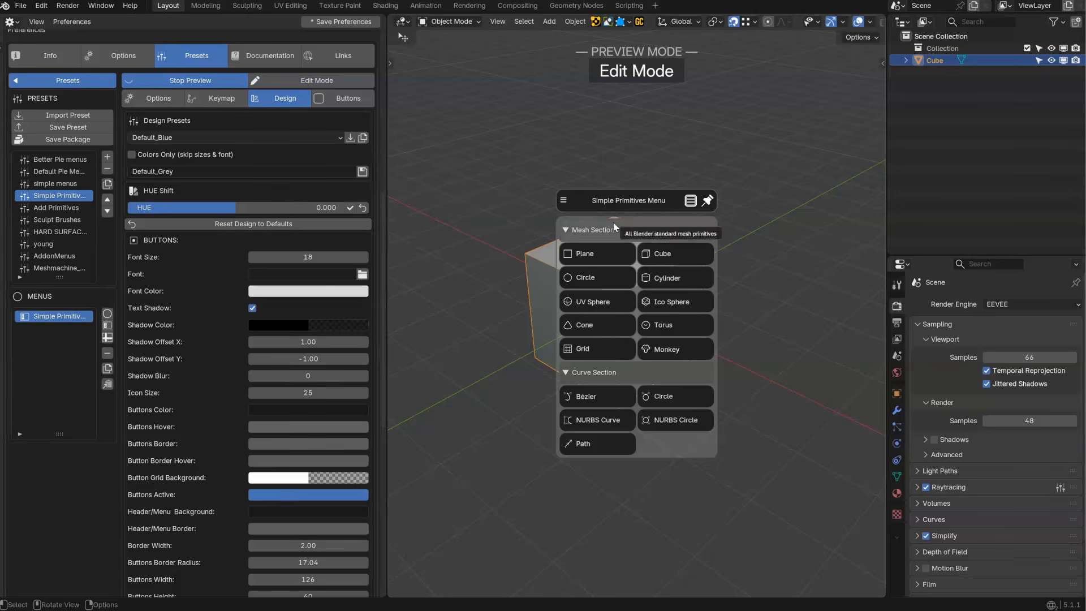
pyautogui.click(55, 184)
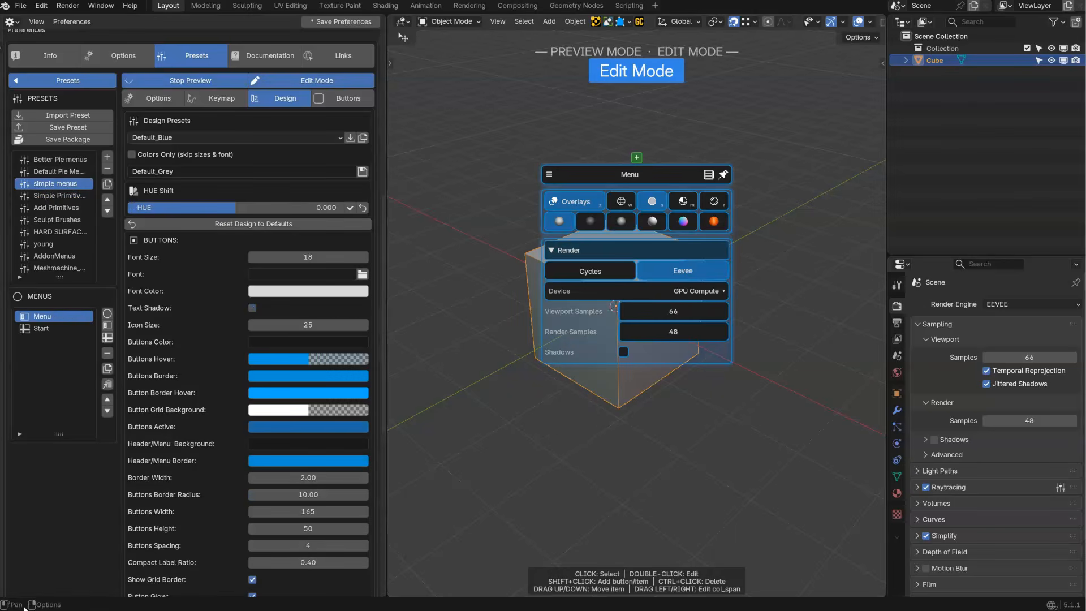